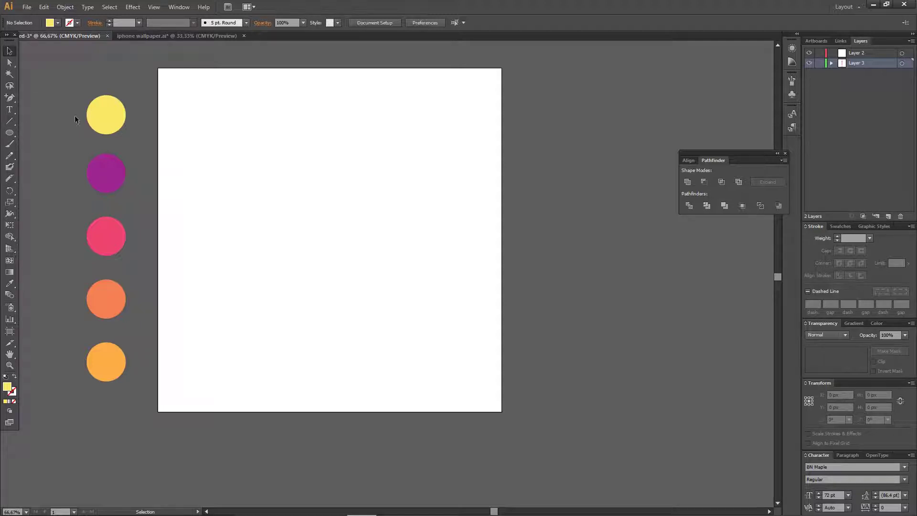
Draw a 668 px yellow circle and centre it on the artboard at 540, 540 px
drag(65, 78, 141, 385)
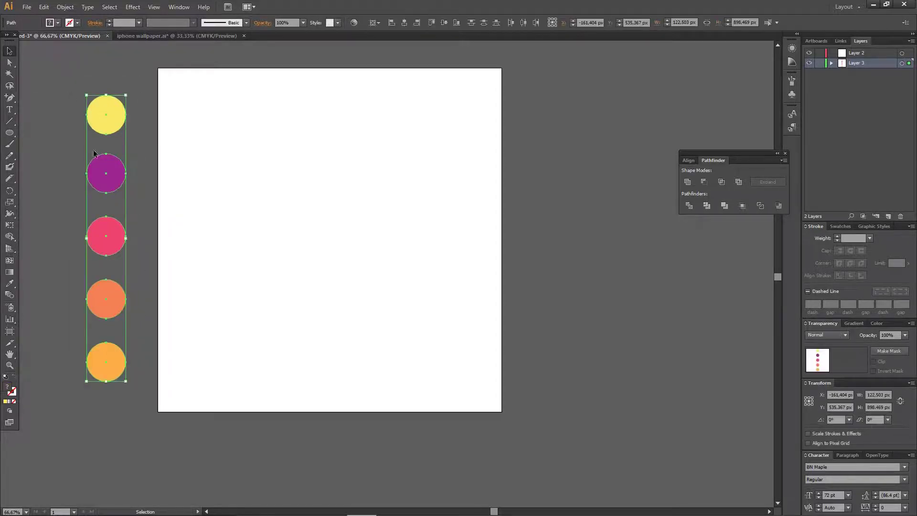
click(152, 168)
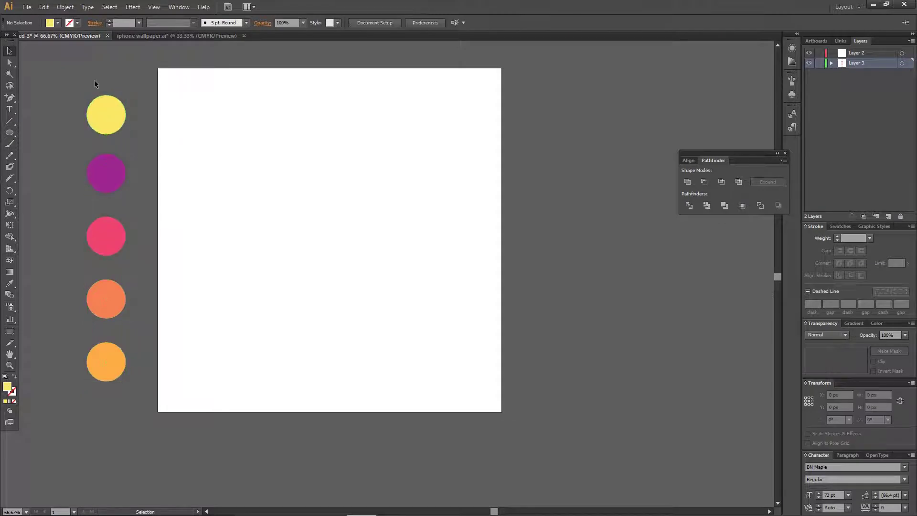
click(12, 134)
drag(294, 168, 442, 381)
key(v)
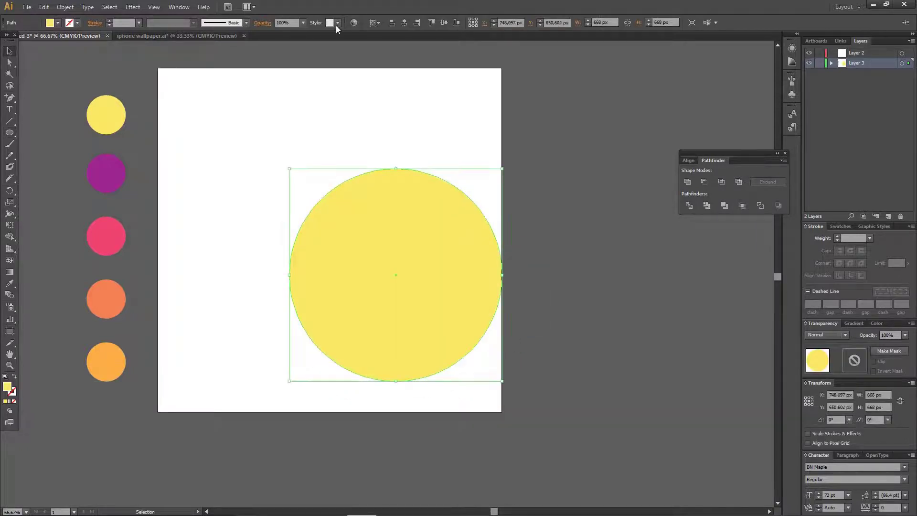
click(417, 22)
click(443, 24)
click(402, 85)
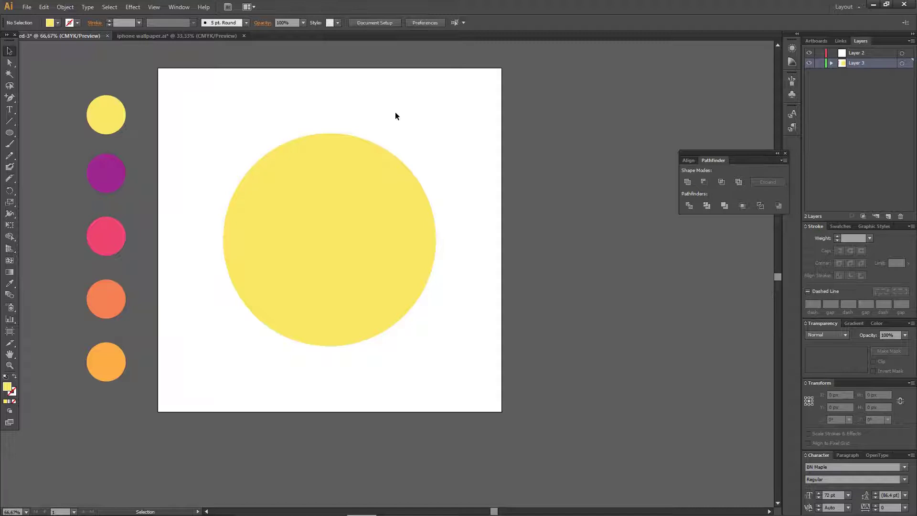
Paste a copy of the yellow circle in place and recolour it purple from the swatch circle
click(379, 158)
key(a)
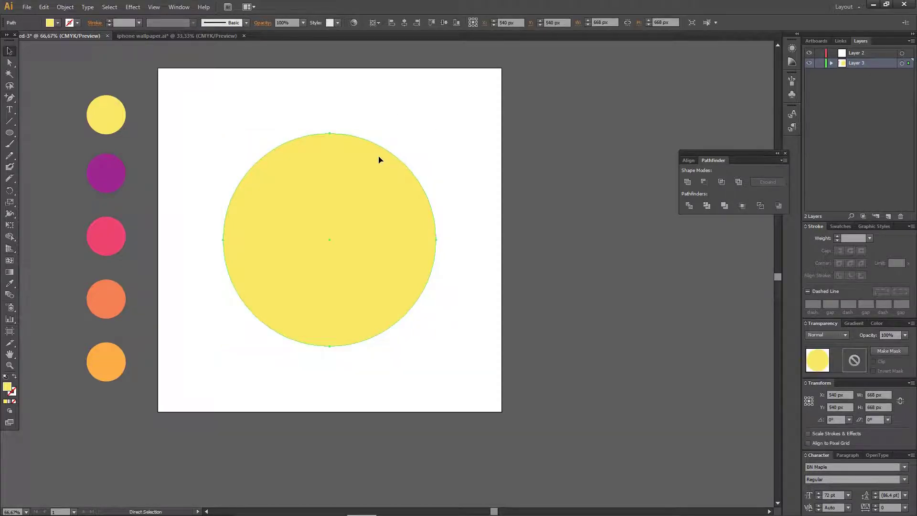
key(v)
key(ctrl+shift+b)
mouse_move(346, 182)
mouse_down()
mouse_move(481, 227)
mouse_move(346, 182)
mouse_up()
key(a)
click(9, 283)
click(97, 167)
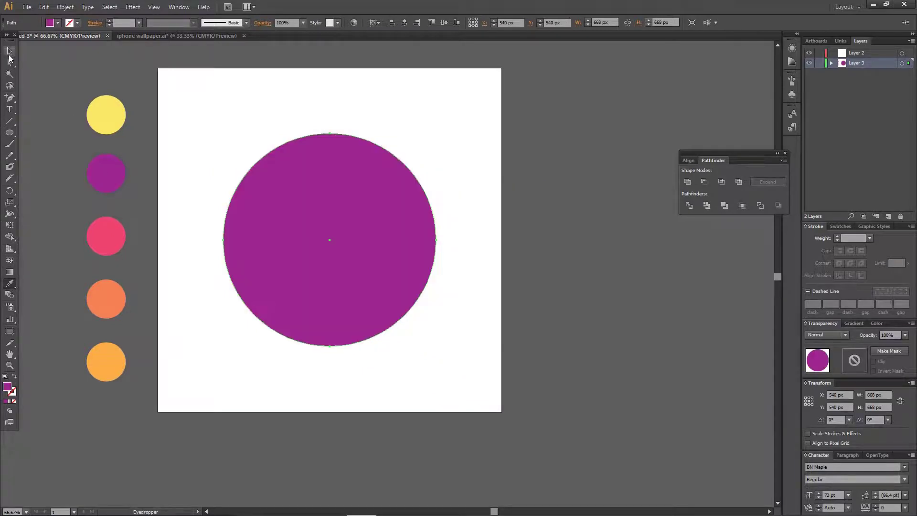
click(9, 52)
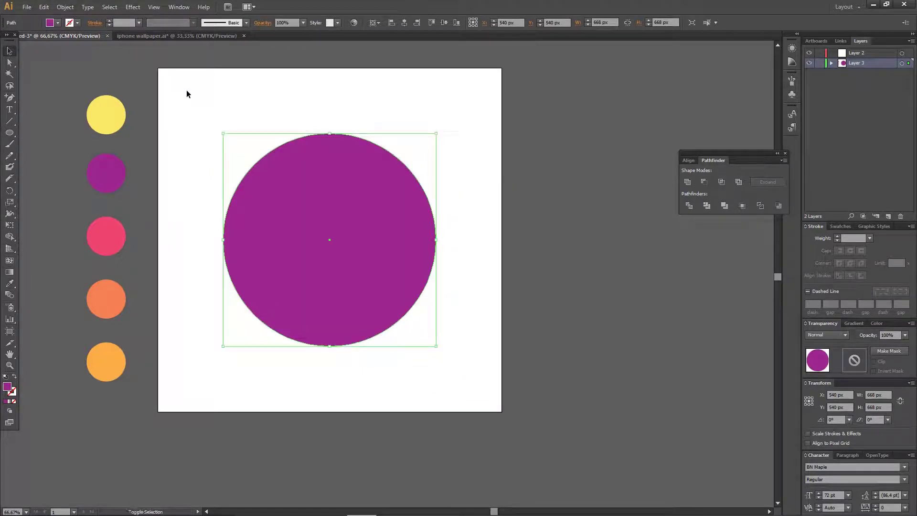
Stack three more circle copies coloured pink, orange and light orange, light orange on top
key(ctrl+z)
click(10, 283)
click(110, 221)
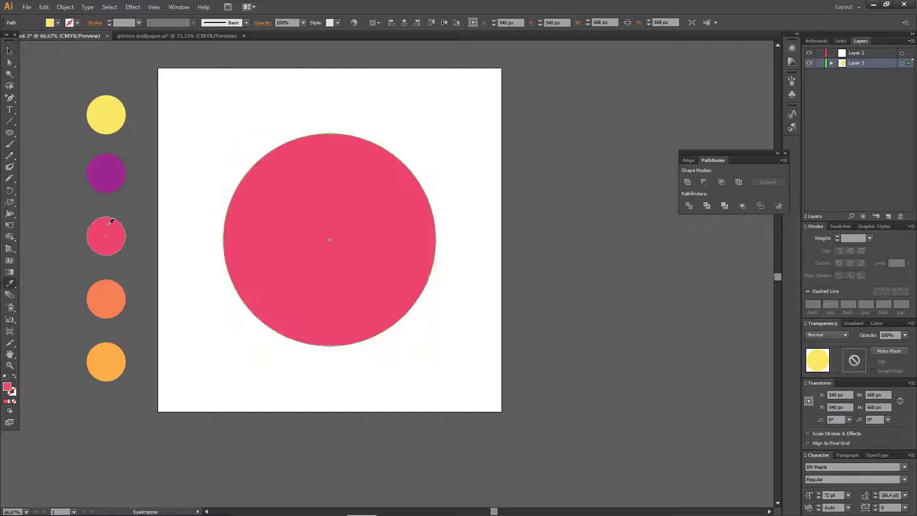
key(i)
click(106, 114)
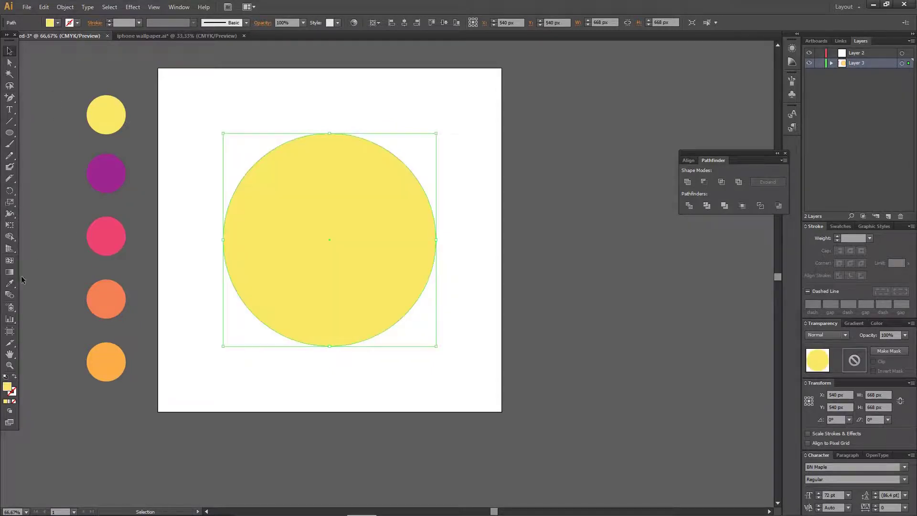
click(93, 300)
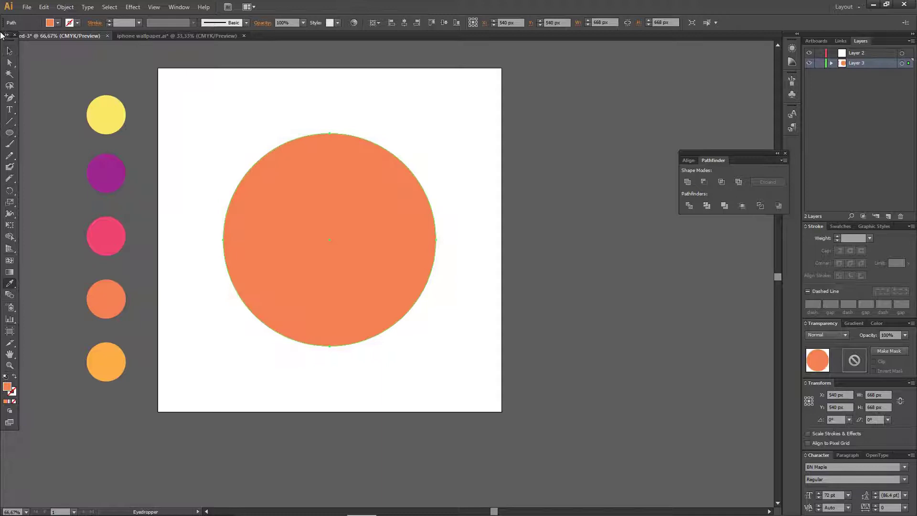
click(10, 51)
key(i)
click(106, 115)
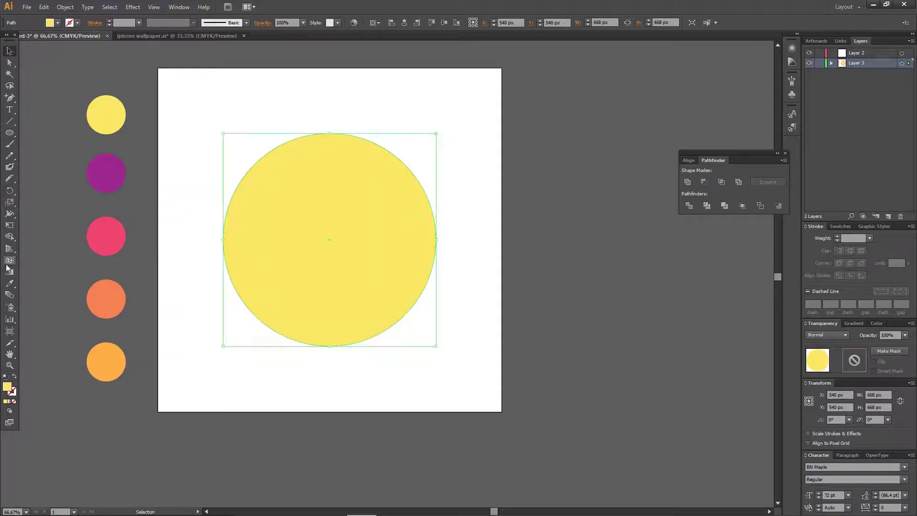
click(111, 378)
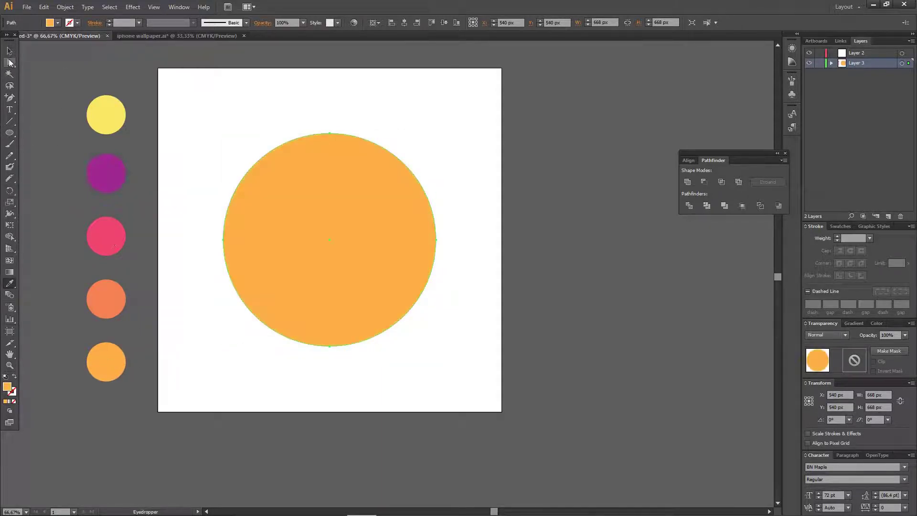
Shrink the light orange circle to about 356 px and the coral circle to about 479 px
click(10, 50)
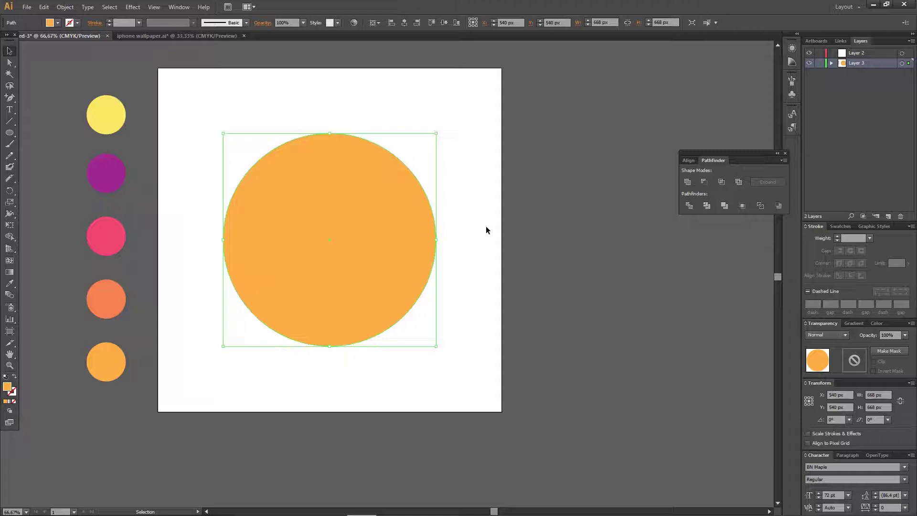
drag(436, 134, 380, 190)
key(ctrl+z)
drag(436, 134, 364, 200)
key(ctrl+z)
drag(433, 132, 392, 185)
click(426, 141)
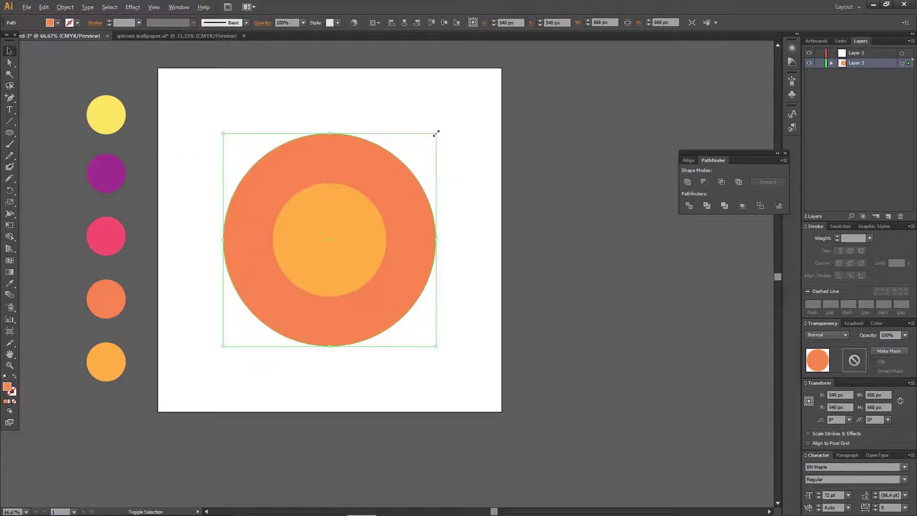
drag(436, 133, 409, 170)
Shrink the pink circle and the inner circle to about 326 px, then enlarge yellow to 683 px
click(405, 204)
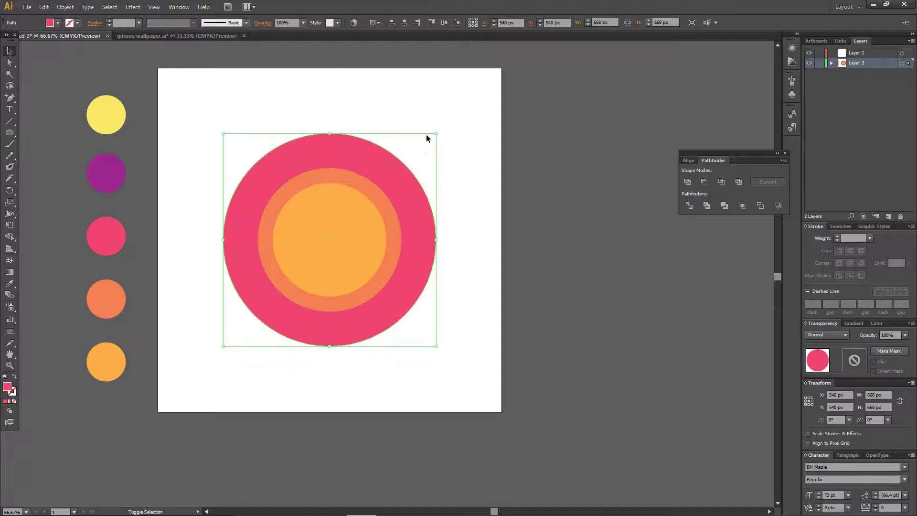
mouse_move(438, 136)
mouse_down()
mouse_move(420, 154)
mouse_move(431, 138)
mouse_up()
click(409, 194)
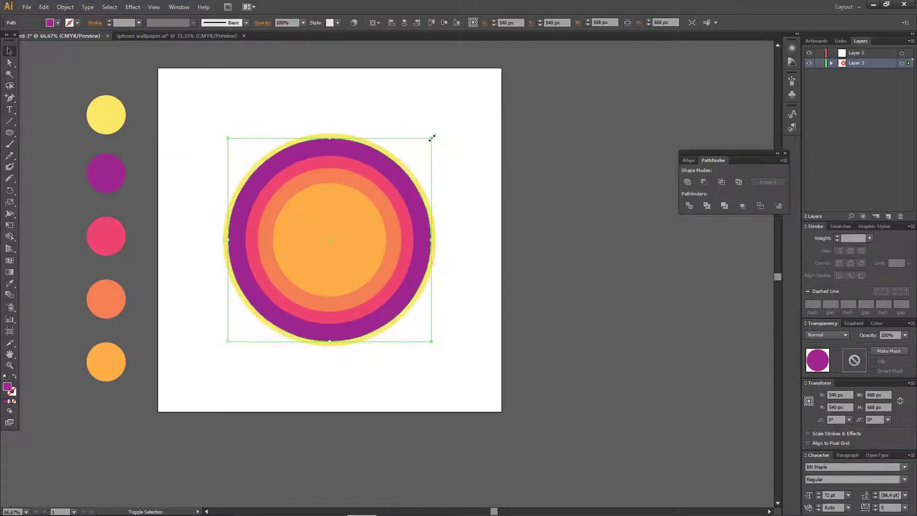
click(365, 215)
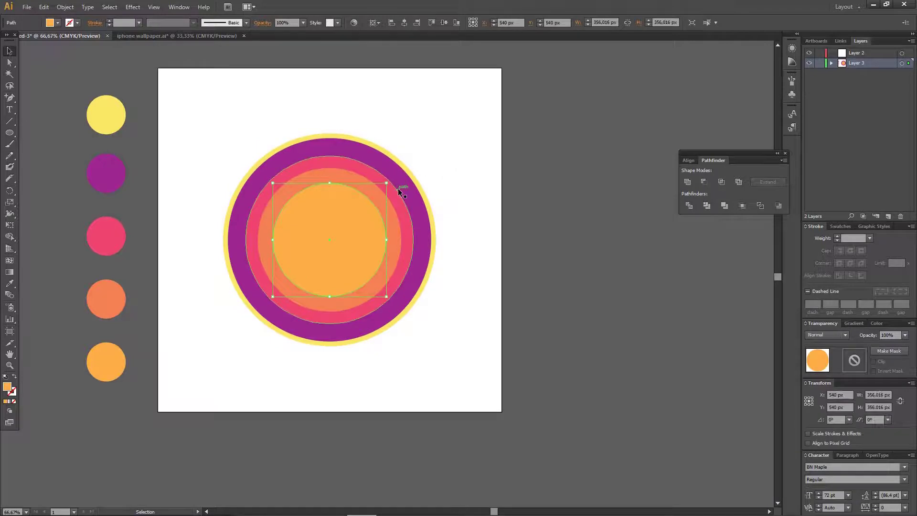
drag(388, 183, 382, 188)
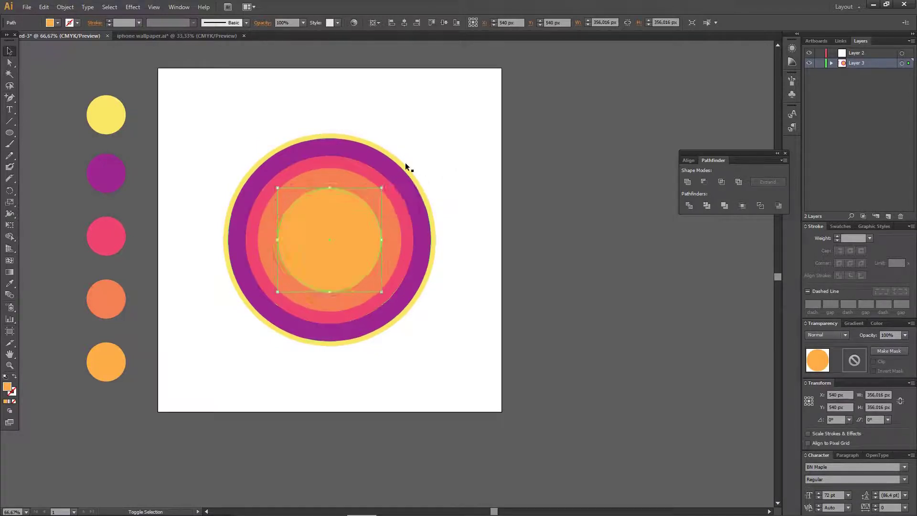
click(408, 163)
click(409, 168)
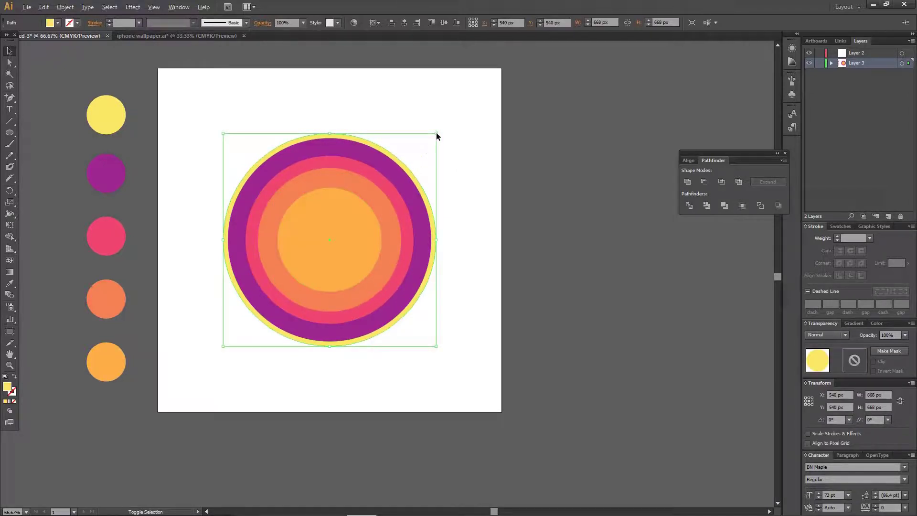
drag(436, 133, 448, 111)
click(449, 111)
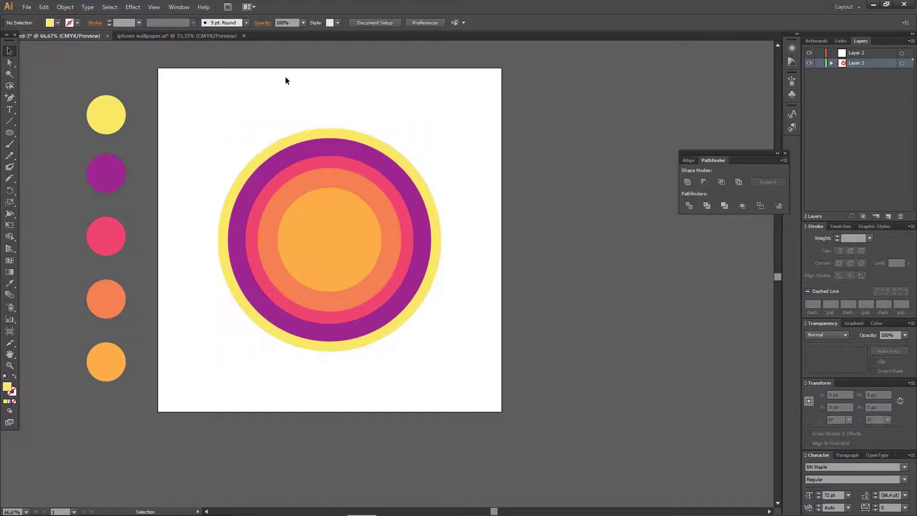
Apply a 70-pixel radius Gaussian Blur to all the concentric circles
drag(284, 81, 422, 418)
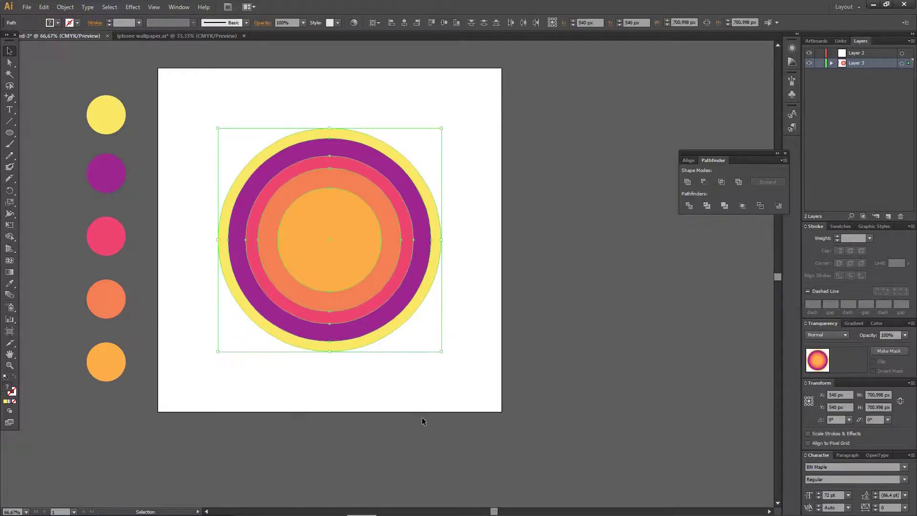
click(132, 7)
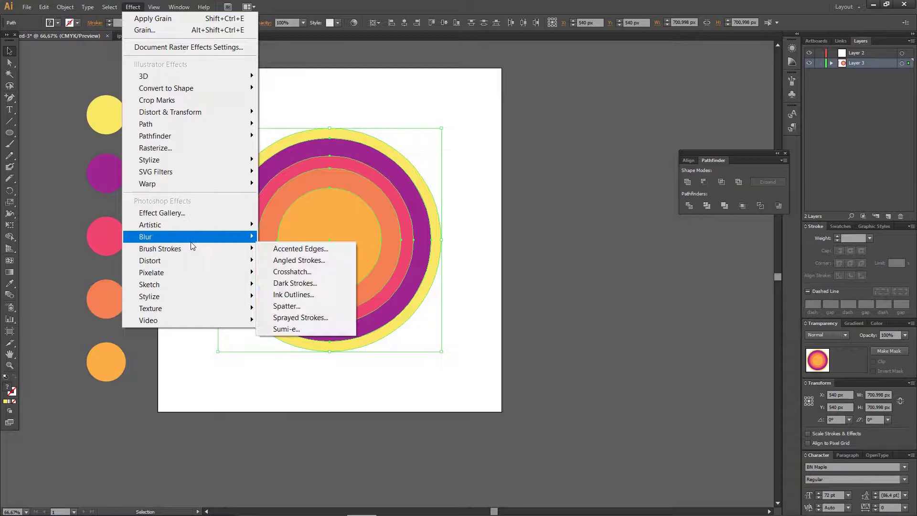
mouse_move(193, 237)
click(270, 239)
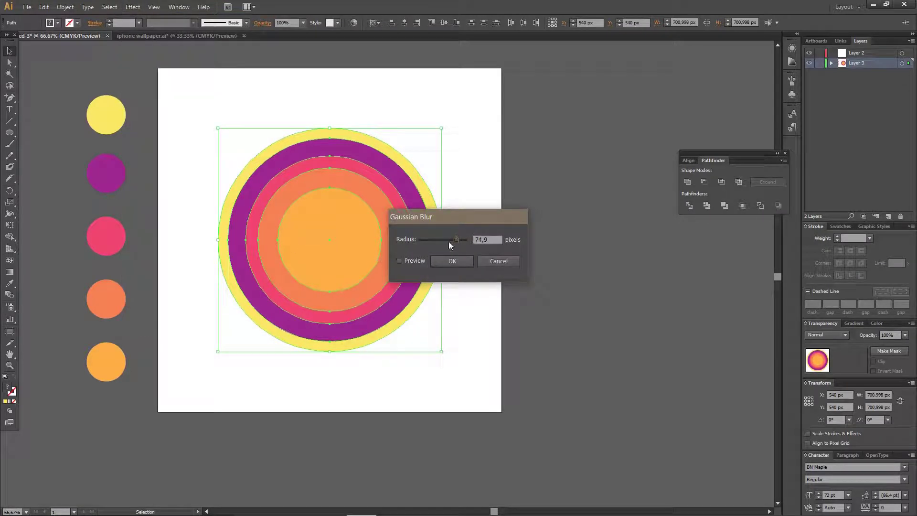
click(449, 241)
drag(459, 240, 451, 241)
key(Right)
key(BackSpace)
click(462, 264)
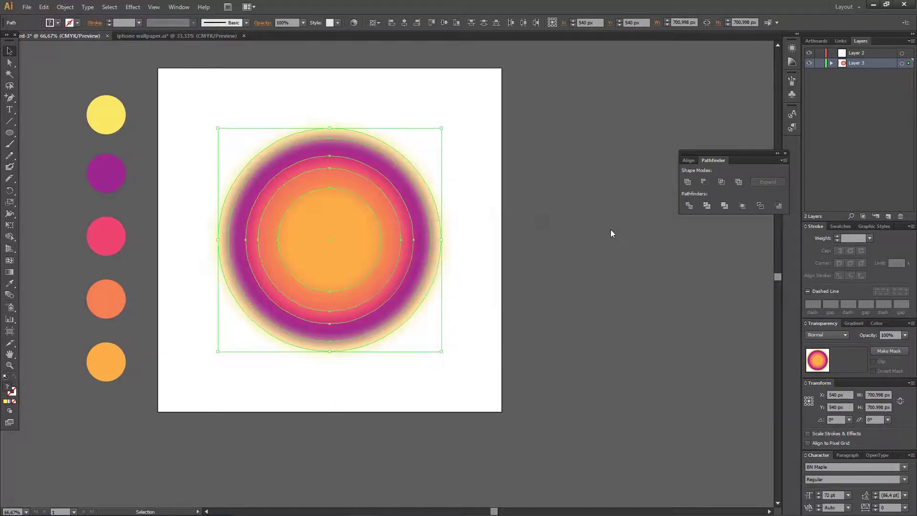
Apply another Gaussian Blur pass to the concentric circles
click(613, 241)
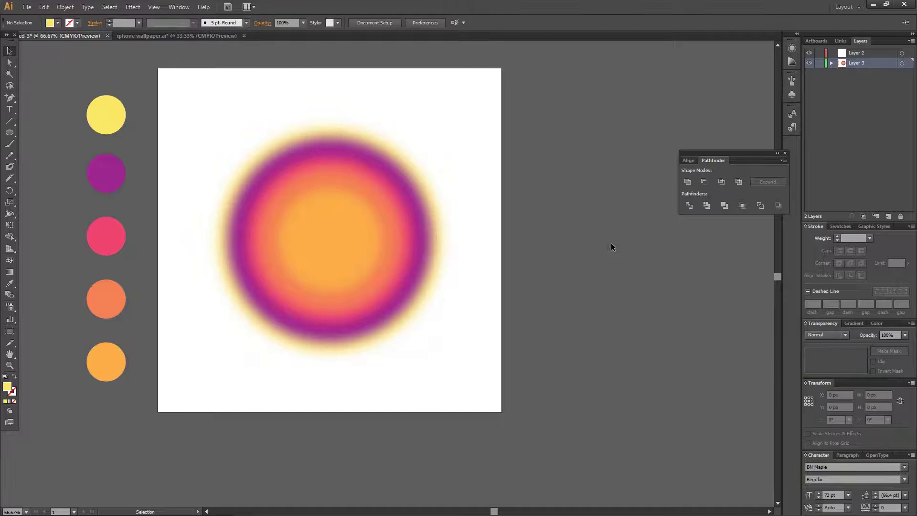
drag(286, 93, 385, 365)
click(132, 7)
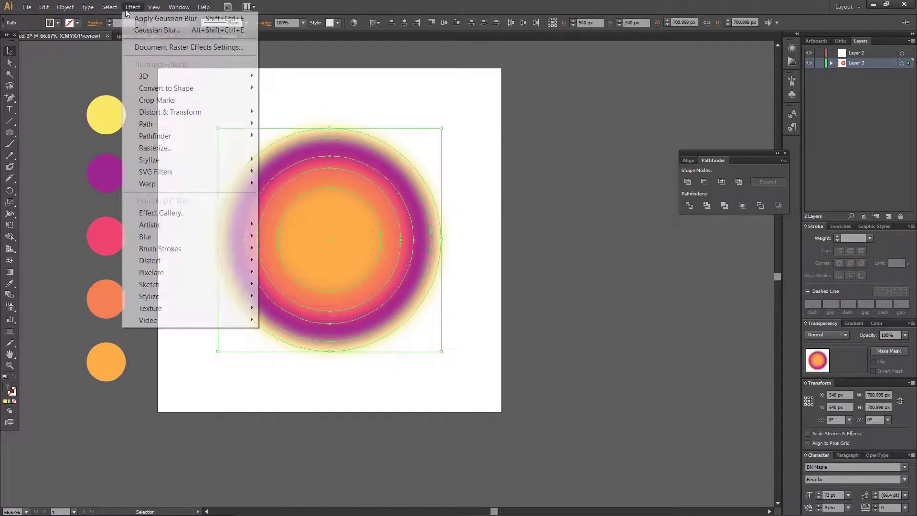
mouse_move(201, 237)
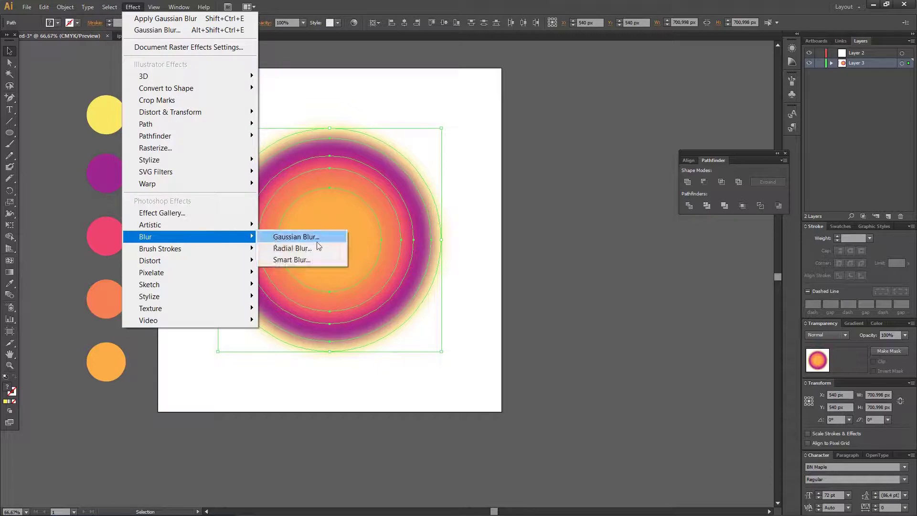
click(317, 238)
click(469, 262)
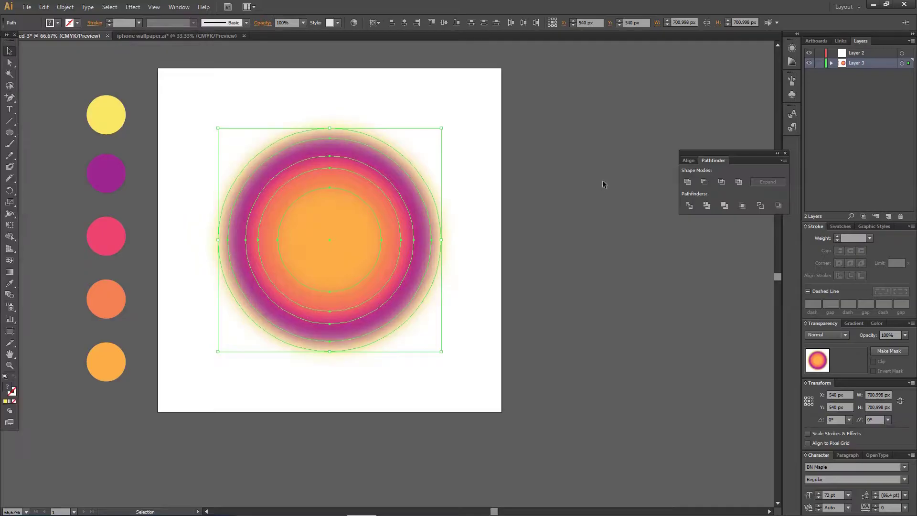
click(600, 181)
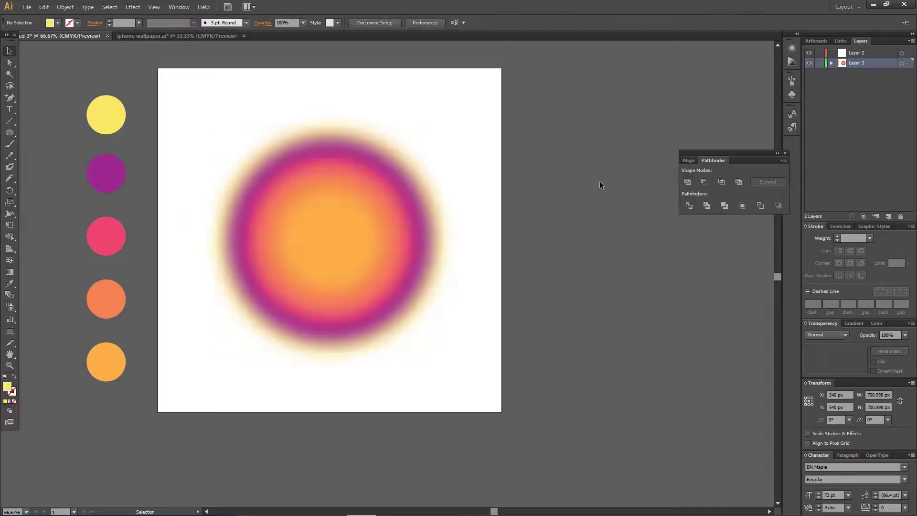
scroll(595, 215, up, 3)
scroll(594, 213, down, 3)
scroll(591, 214, up, 2)
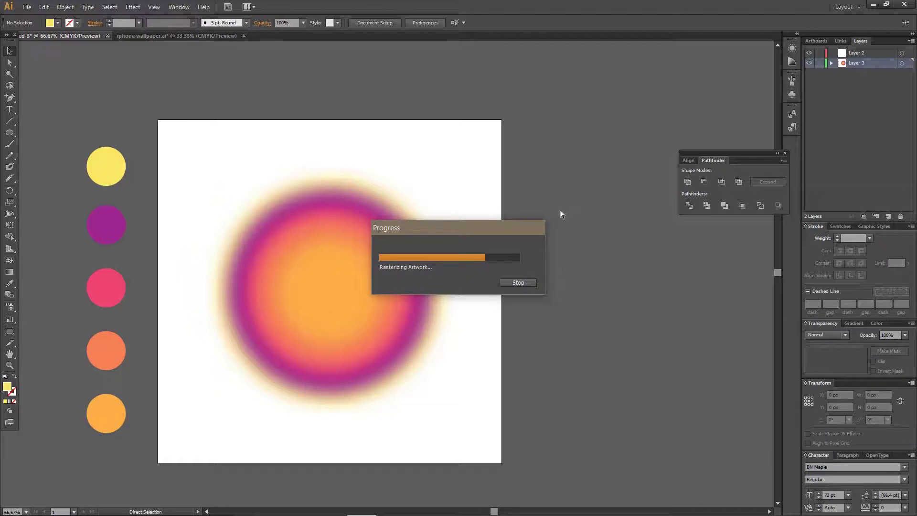
scroll(552, 210, up, 1)
click(543, 246)
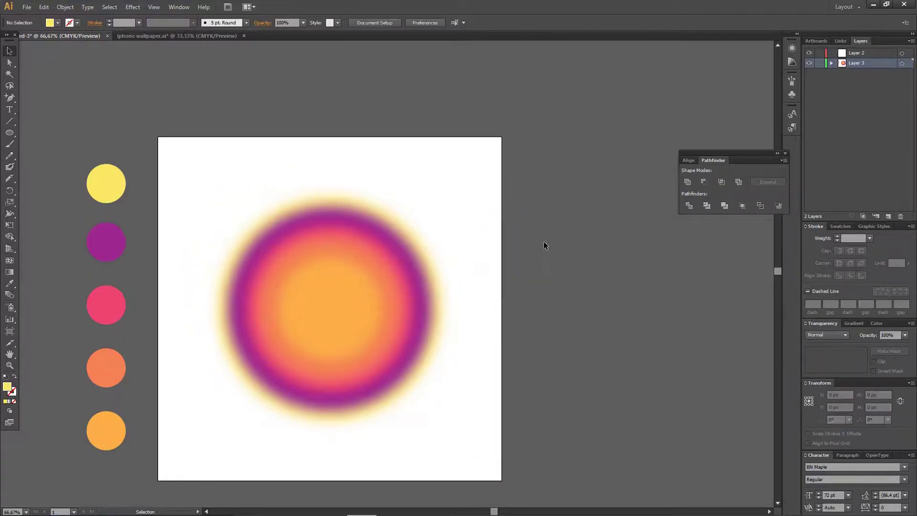
scroll(543, 242, down, 4)
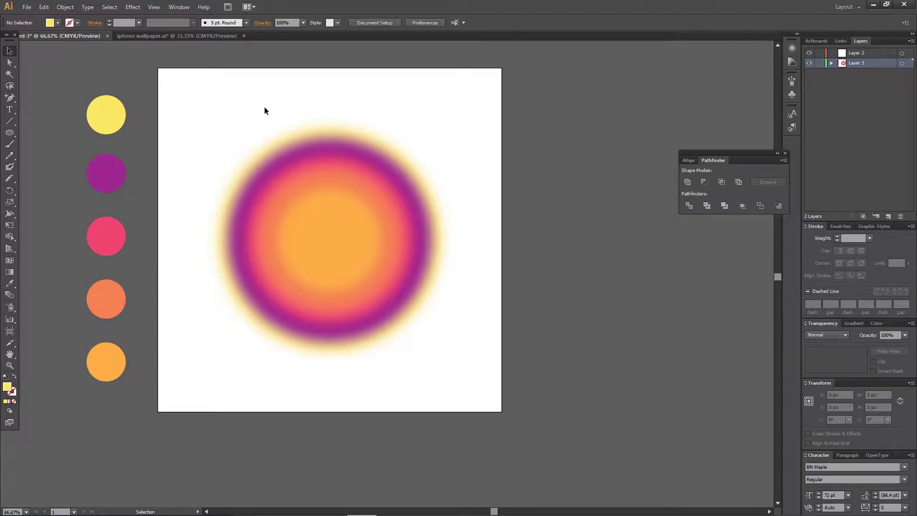
Blur the circle group again with a 20-pixel Gaussian Blur radius, then reselect it
drag(265, 111, 321, 186)
click(133, 6)
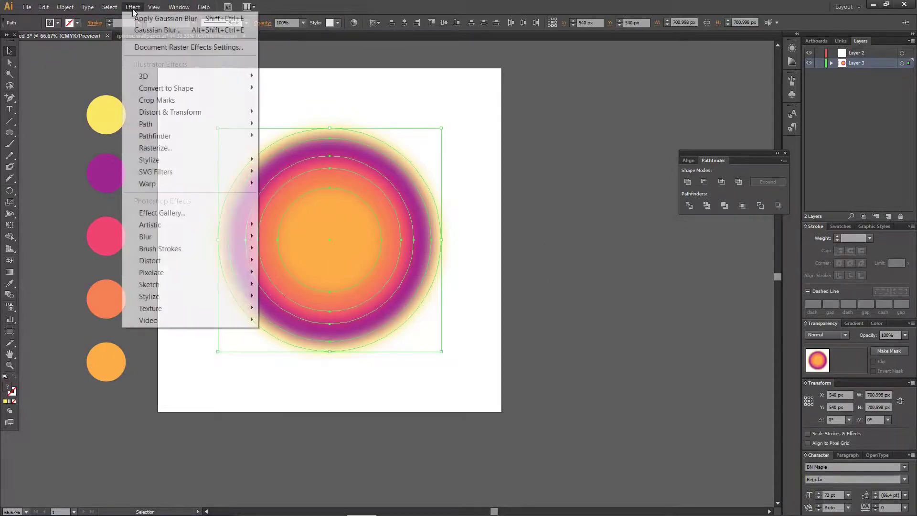
mouse_move(218, 241)
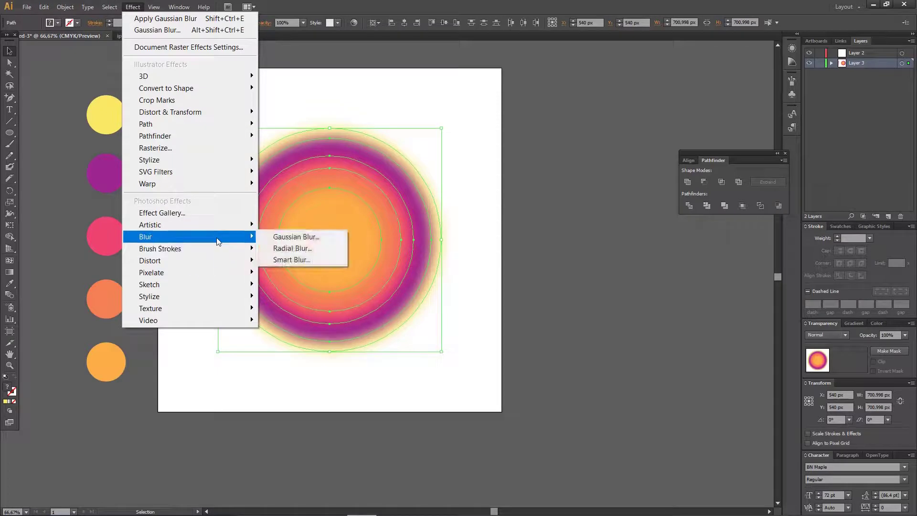
click(271, 240)
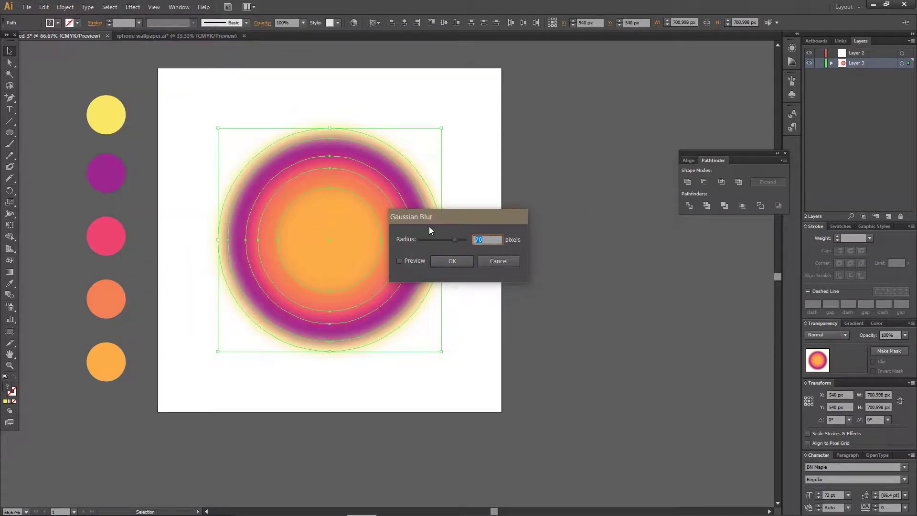
text(20)
key(Return)
click(451, 262)
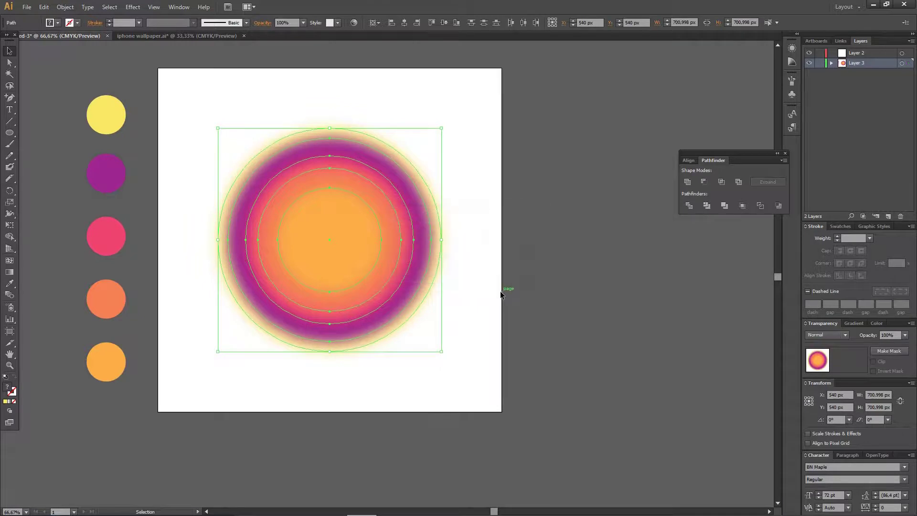
click(501, 293)
drag(297, 98, 380, 383)
Add a Regular Grain texture with lowered intensity and contrast 50, previewed fit on screen
click(138, 8)
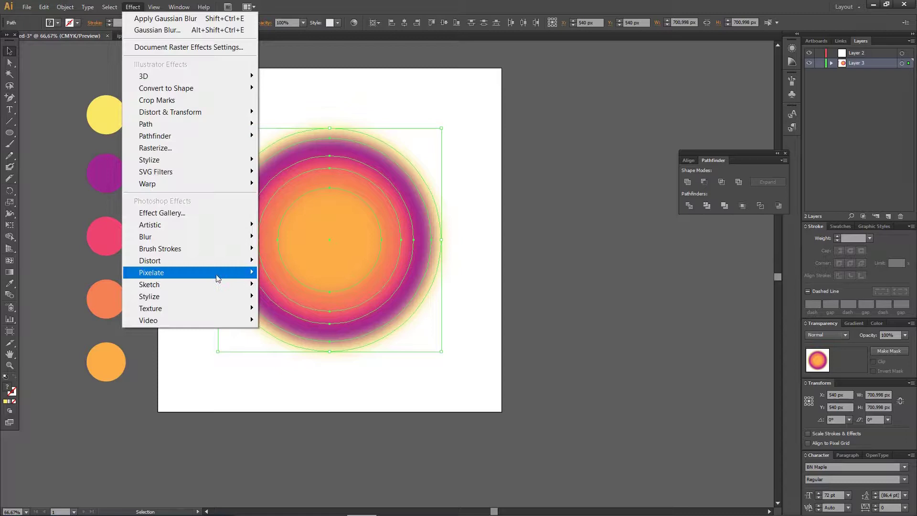
mouse_move(218, 298)
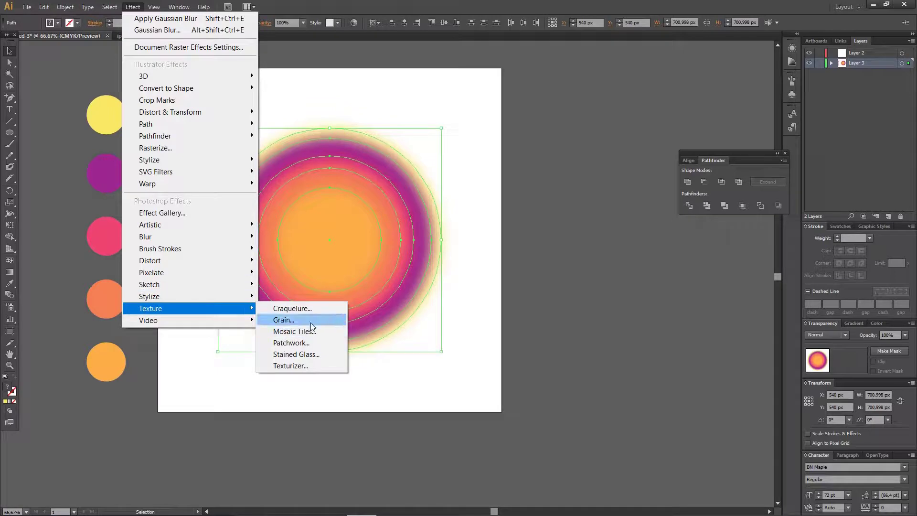
click(312, 320)
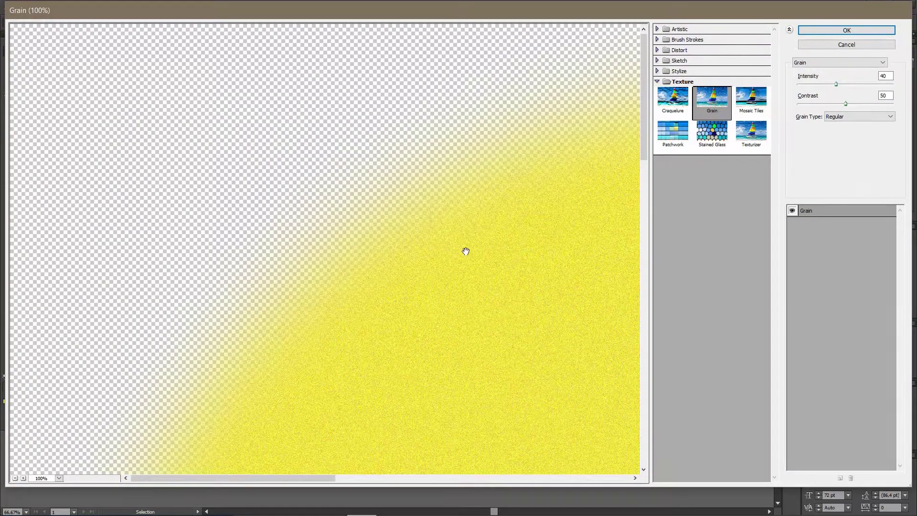
scroll(466, 251, down, 6)
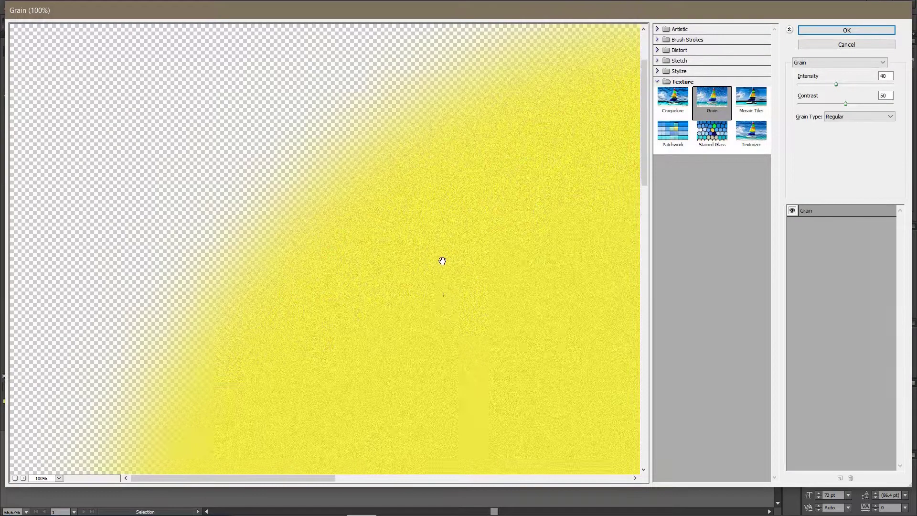
click(56, 479)
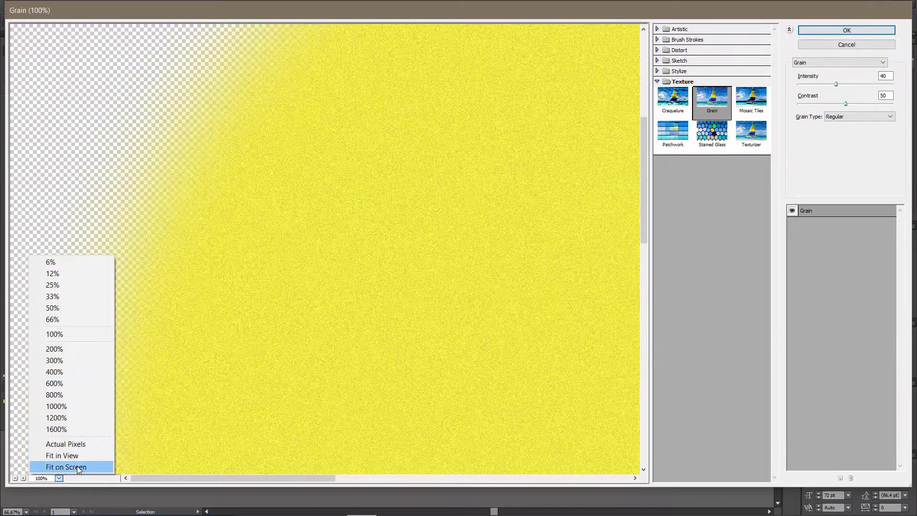
click(79, 468)
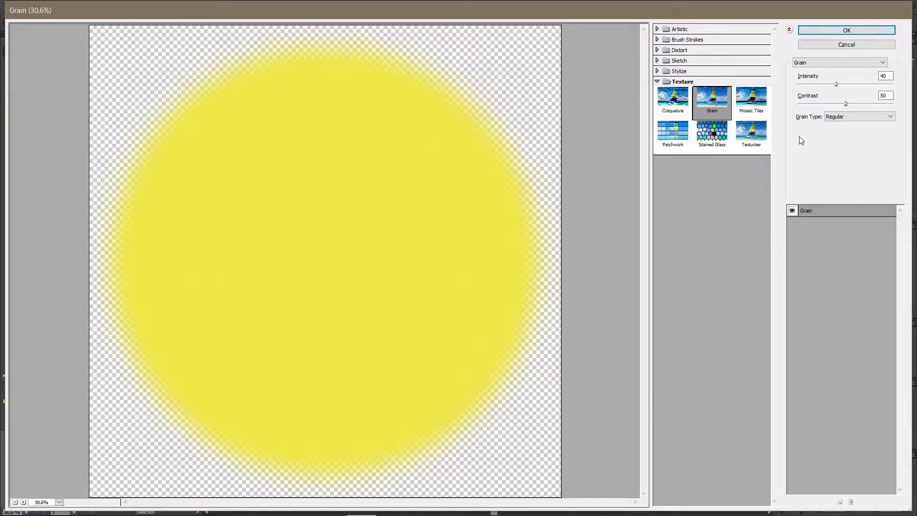
drag(836, 84, 813, 85)
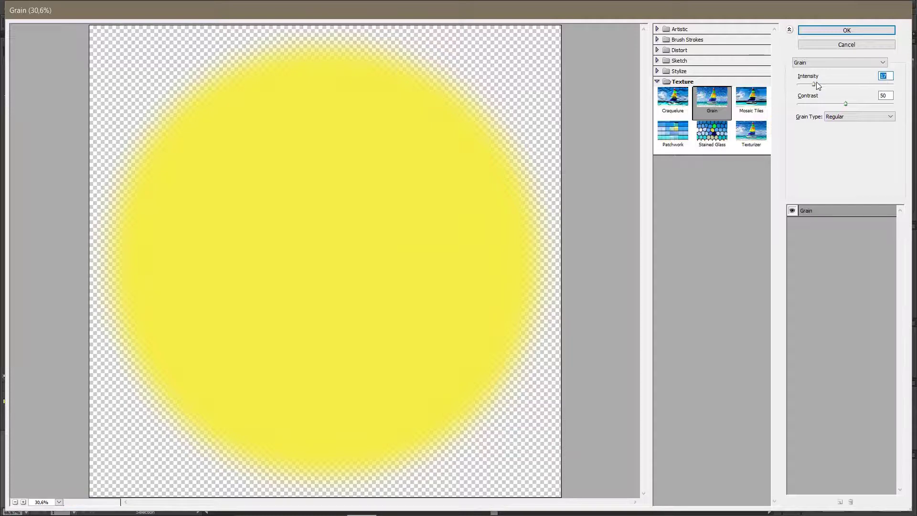
click(828, 31)
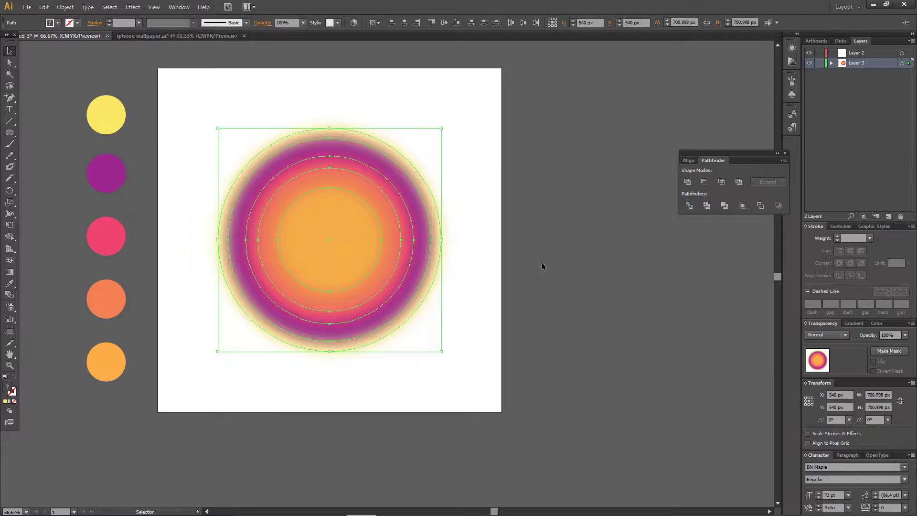
Zoom to 100%, then out to 66.67% to show the whole artboard and colour circles
click(538, 245)
scroll(539, 246, up, 2)
scroll(538, 246, down, 2)
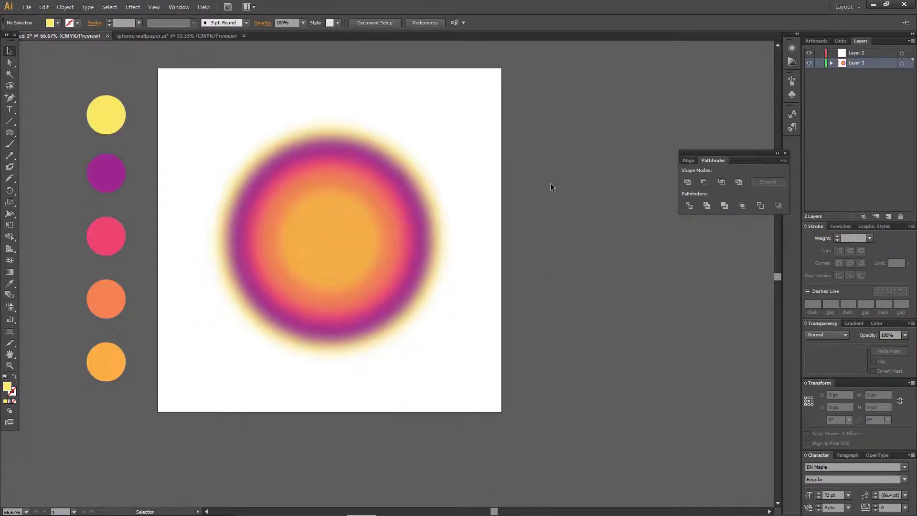
scroll(551, 218, up, 1)
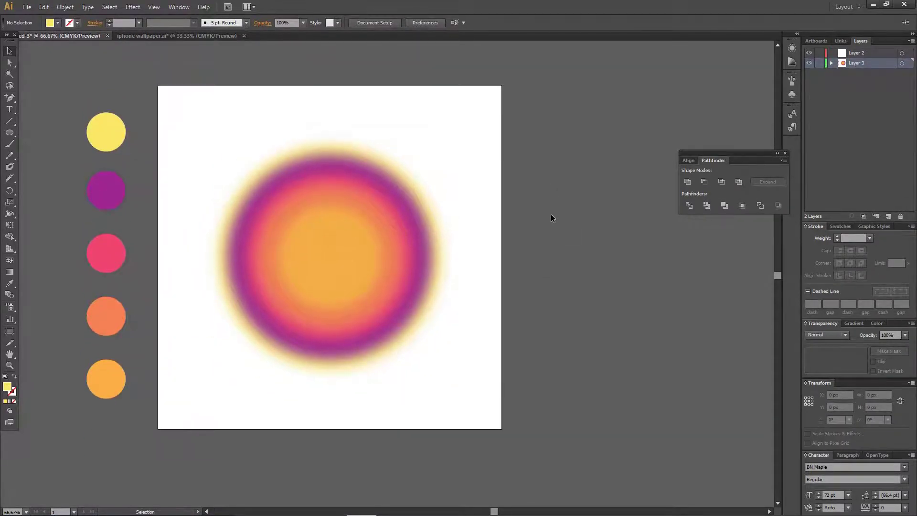
key(ctrl+1)
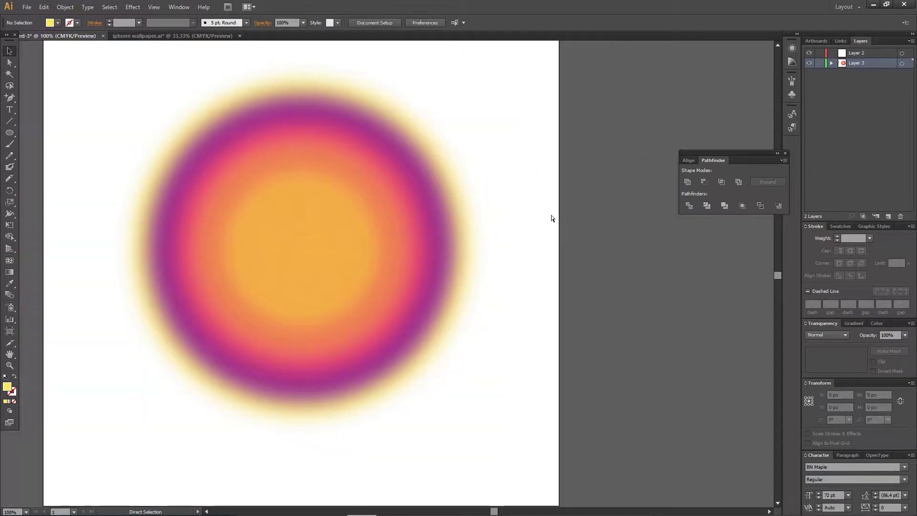
key(ctrl+minus)
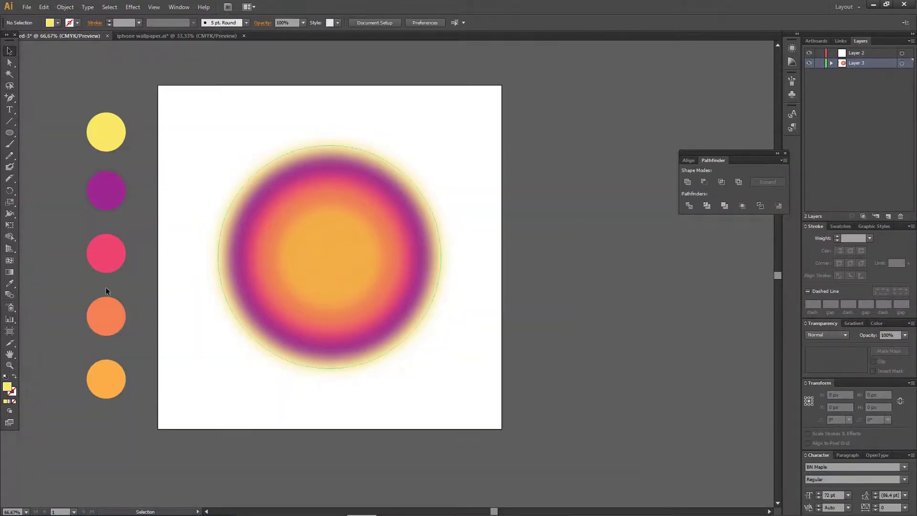
Type 'Gaussian Blur' in a text area beside the artboard and set its font to Mikela Light
key(t)
scroll(548, 299, down, 1)
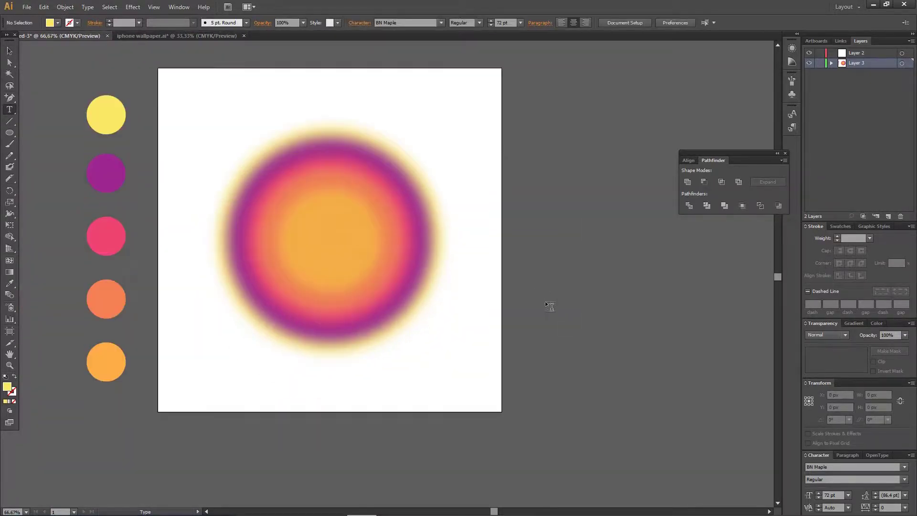
drag(531, 294, 739, 438)
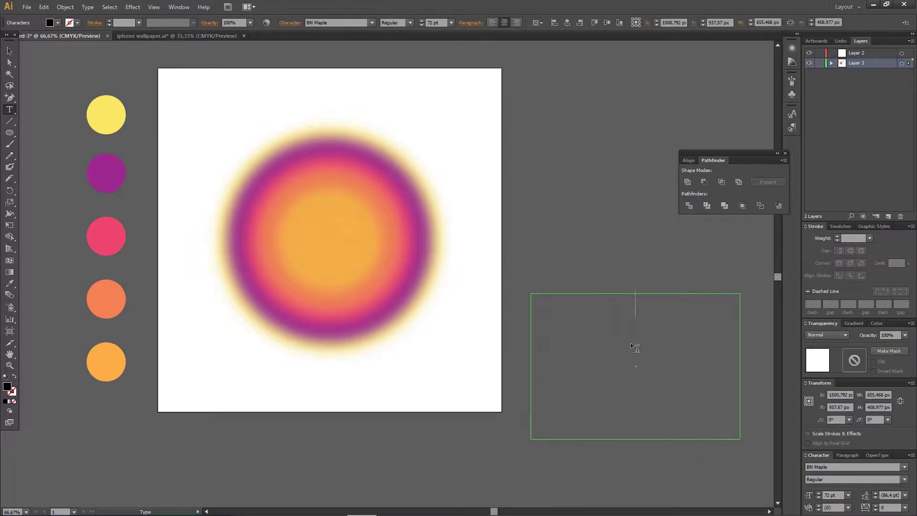
text(Gaussi)
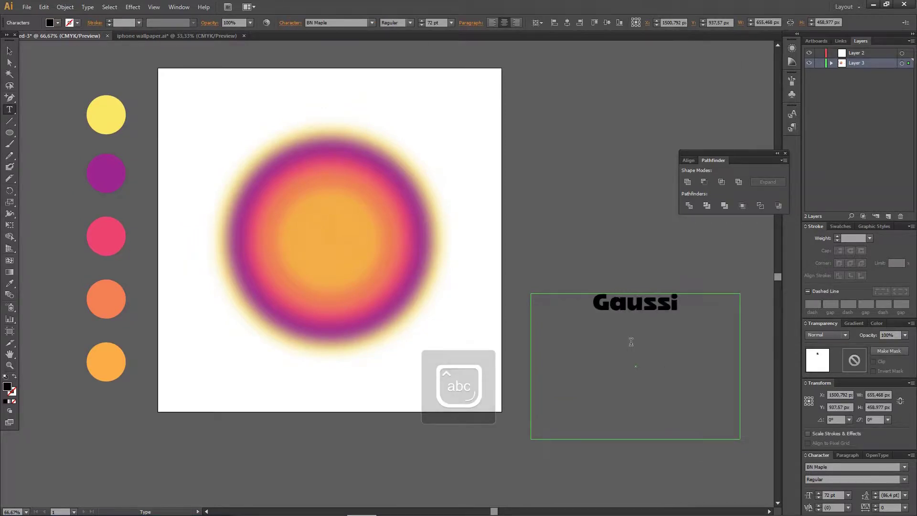
text(an Blur)
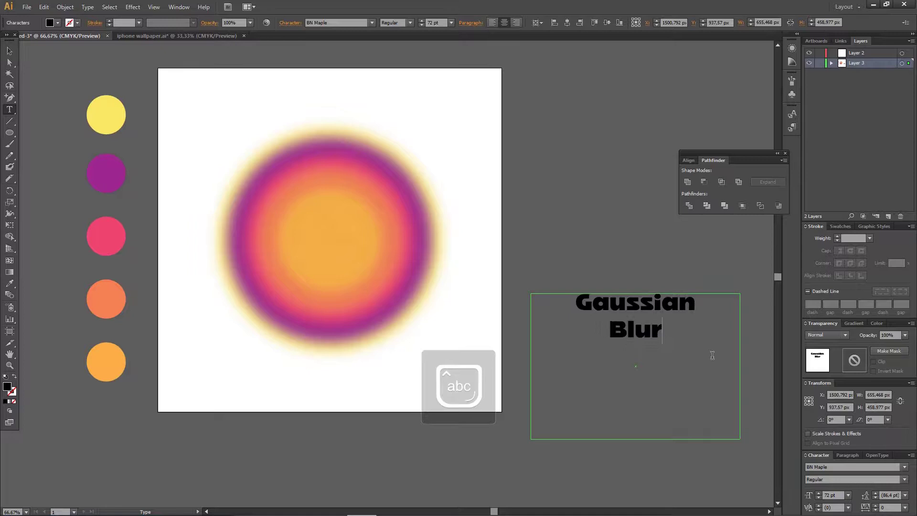
key(ctrl+a)
click(333, 23)
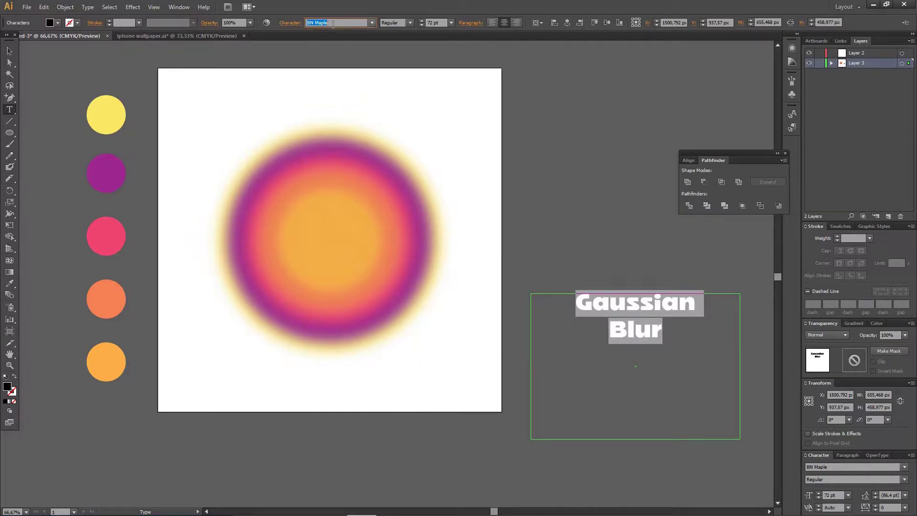
text(Mikela Light)
key(Return)
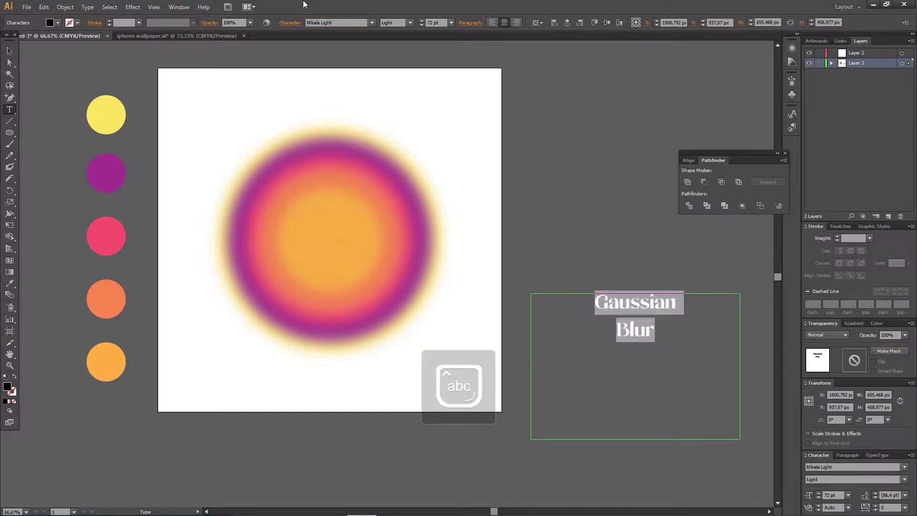
key(Escape)
Convert the text to outlines, enlarge it, move it onto the circle and fill it white
right_click(606, 319)
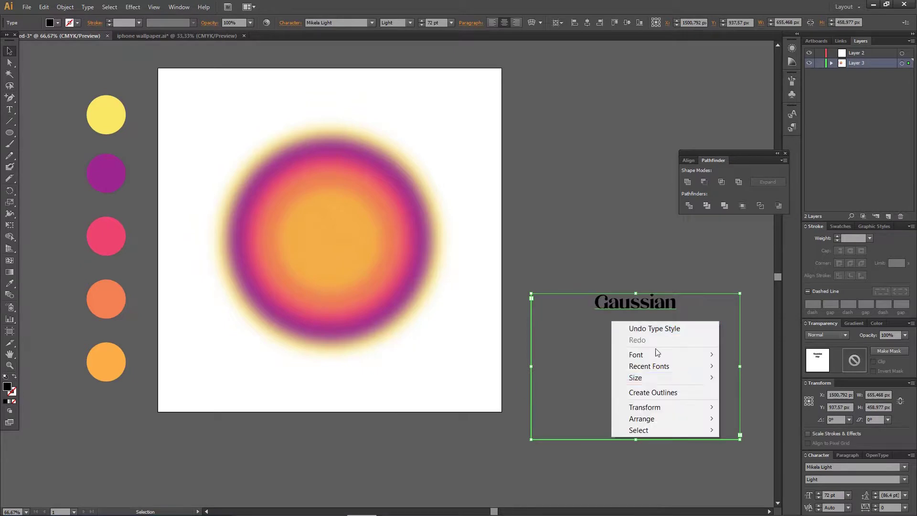
click(669, 394)
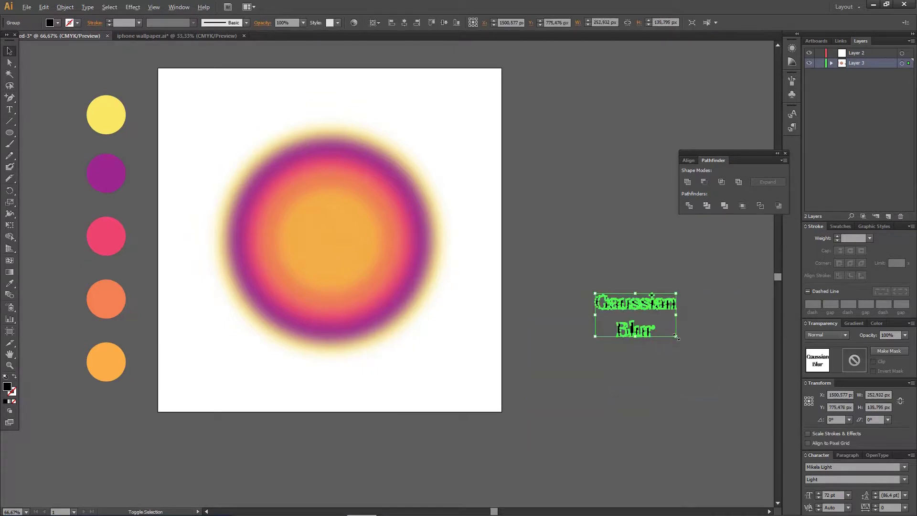
drag(668, 338, 627, 277)
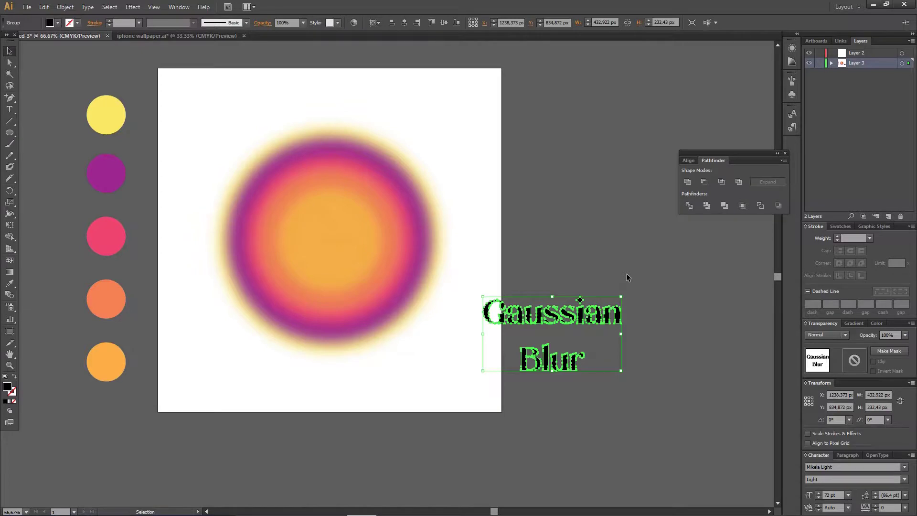
drag(598, 321, 357, 284)
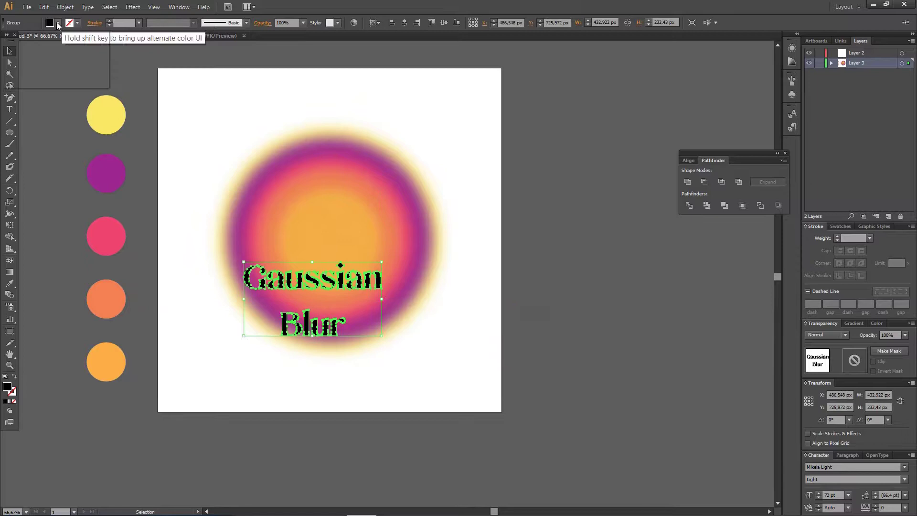
click(26, 37)
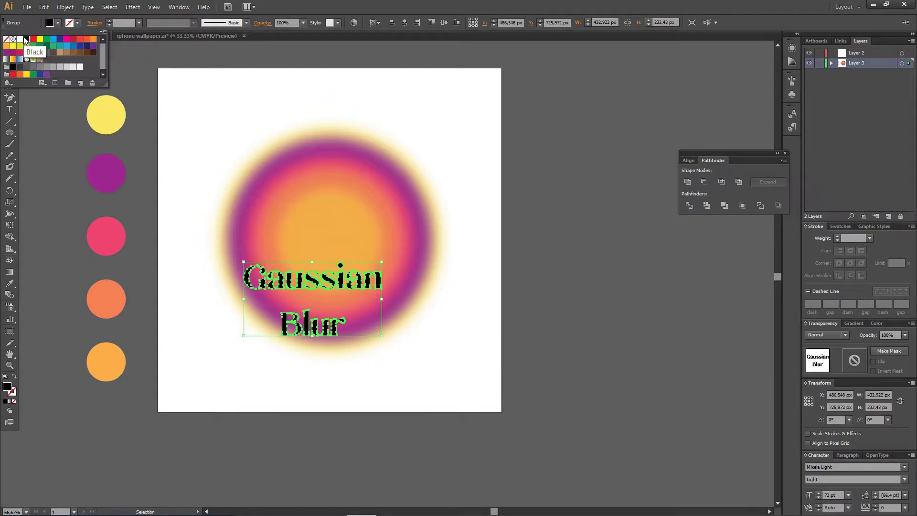
click(20, 39)
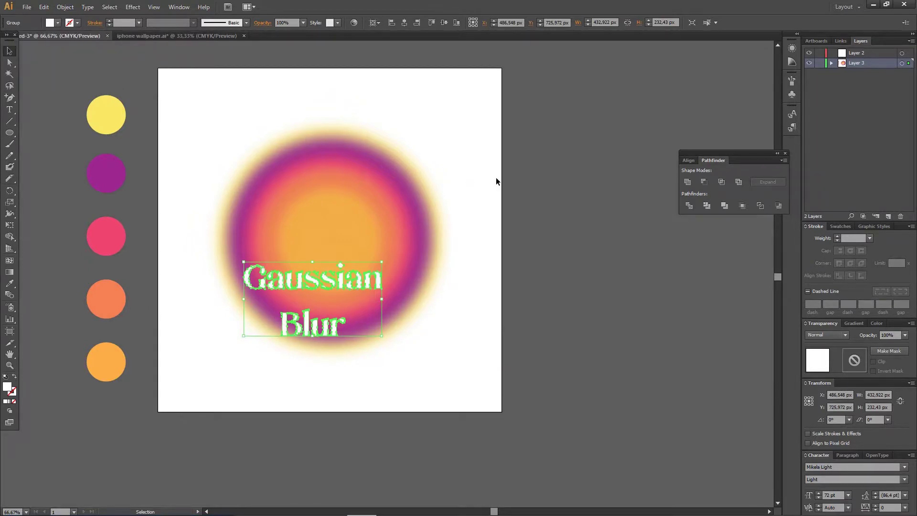
Centre the white lettering horizontally and vertically on the artboard
click(545, 238)
scroll(592, 305, up, 3)
scroll(560, 303, down, 2)
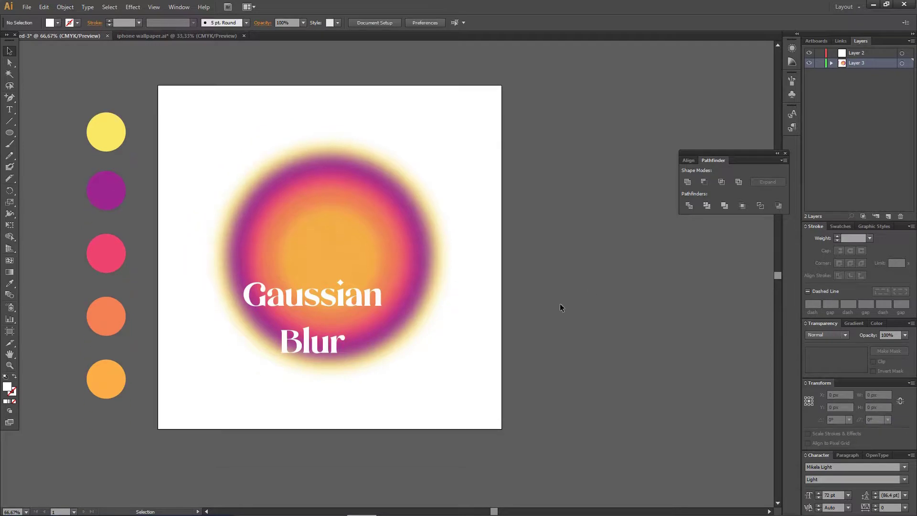
click(359, 293)
click(445, 23)
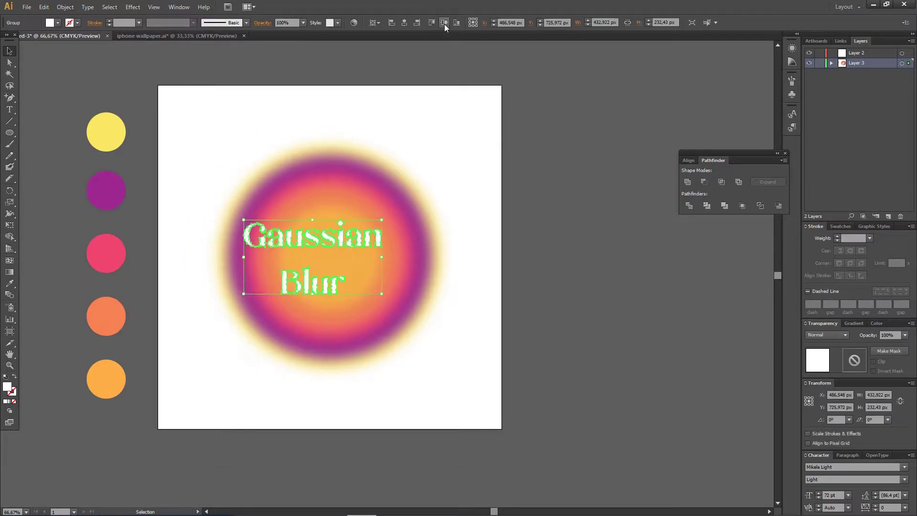
click(406, 25)
click(448, 99)
scroll(547, 215, down, 1)
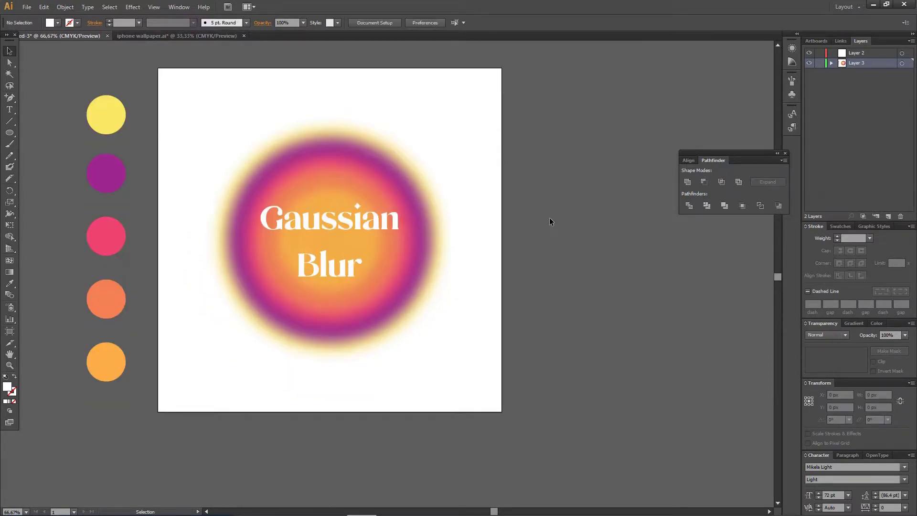
Move Layer 2 below Layer 3 and draw a 1080×1080 rectangle covering the artboard
click(847, 53)
drag(870, 53, 866, 71)
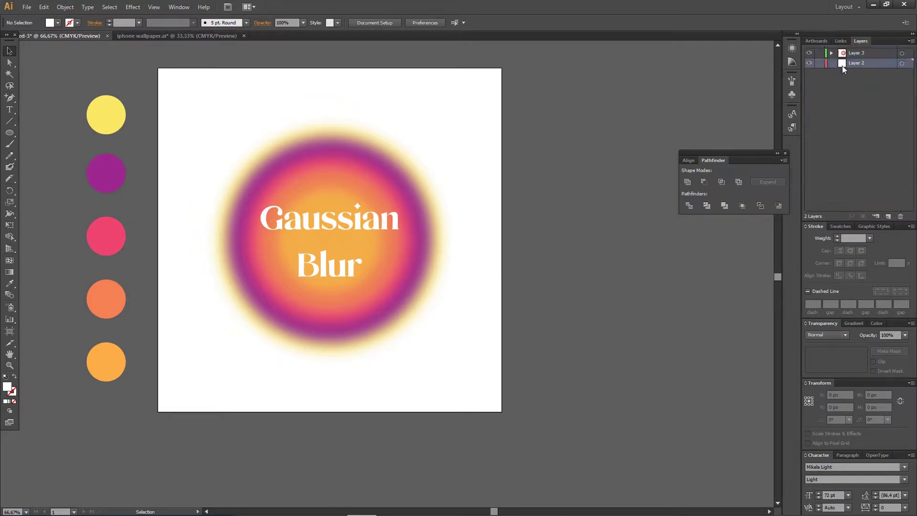
click(13, 136)
click(12, 136)
click(37, 136)
drag(158, 69, 502, 411)
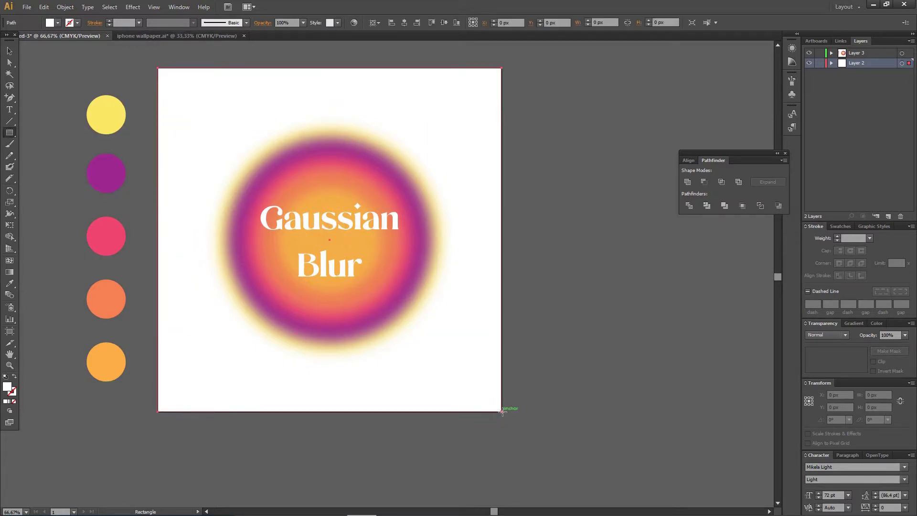
Fill the background rectangle with the pink swatch circle's colour after trying other swatches
click(9, 283)
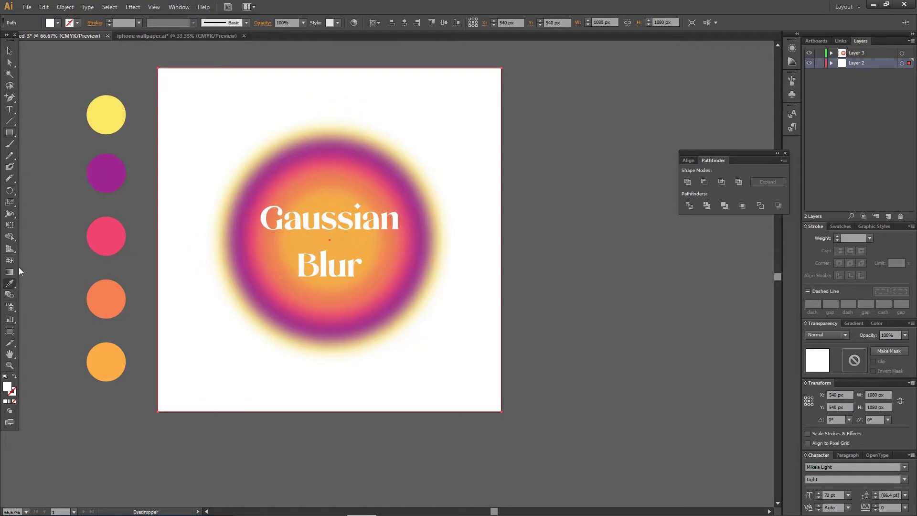
click(111, 131)
click(108, 187)
click(112, 219)
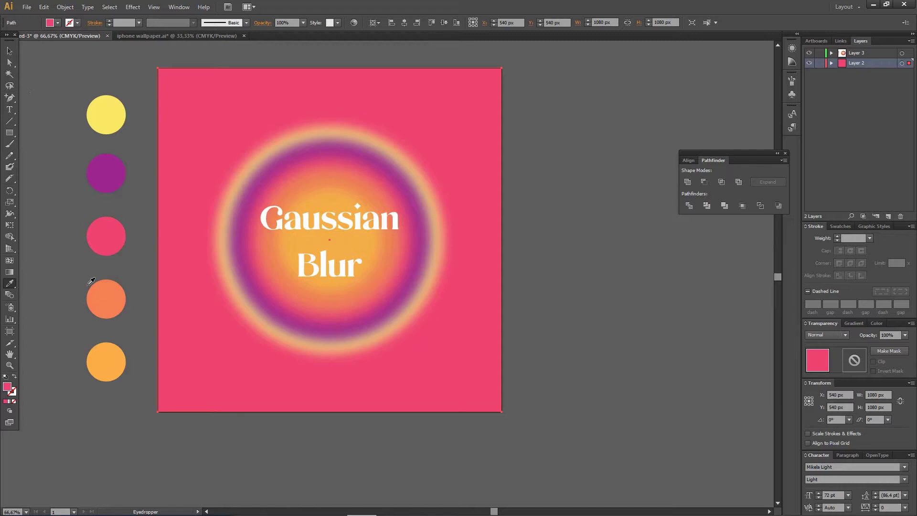
click(103, 300)
click(107, 233)
click(9, 51)
click(67, 133)
scroll(622, 246, up, 2)
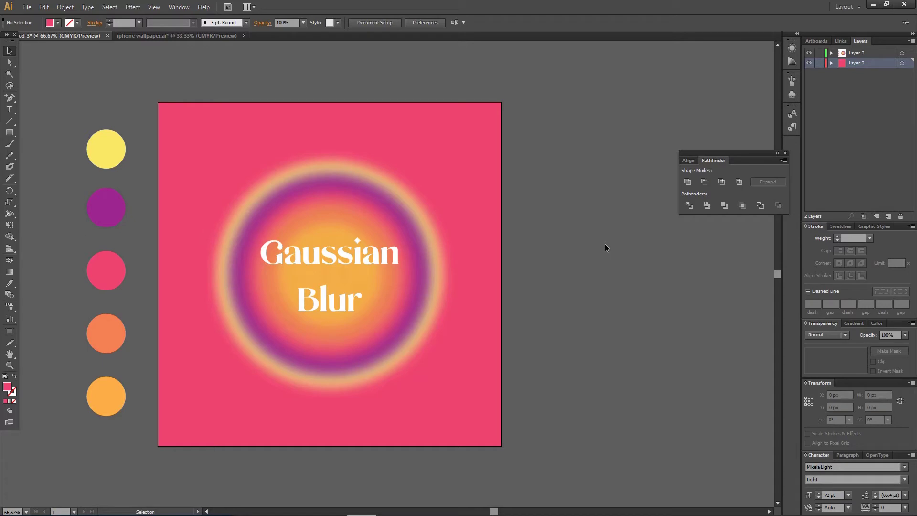
Close the floating Align/Pathfinder panel
drag(494, 512, 483, 512)
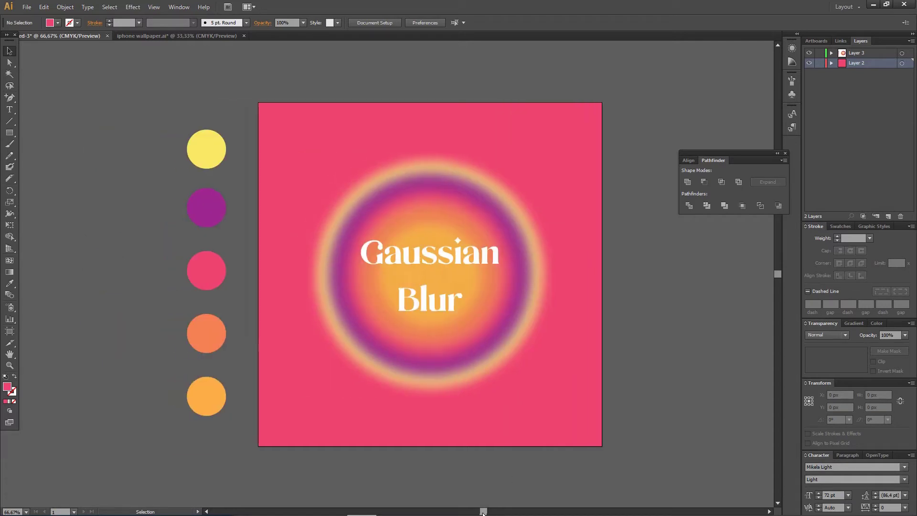
click(785, 154)
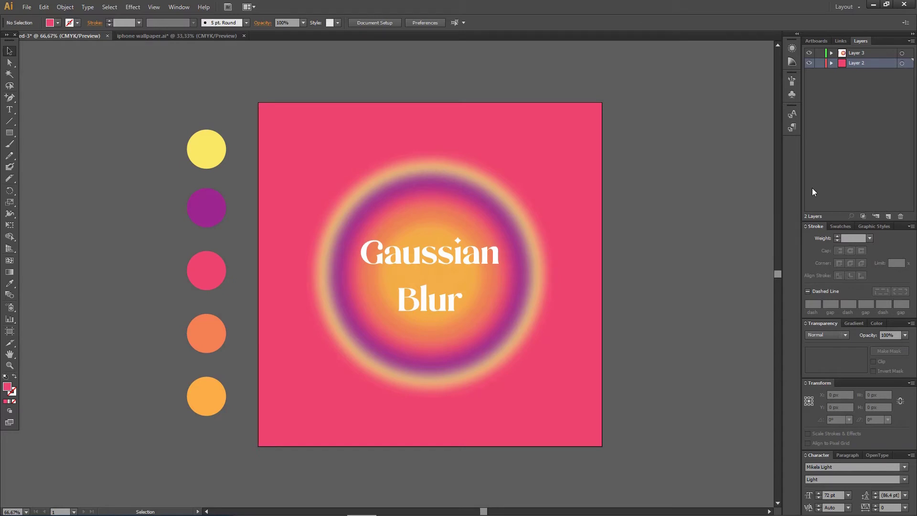